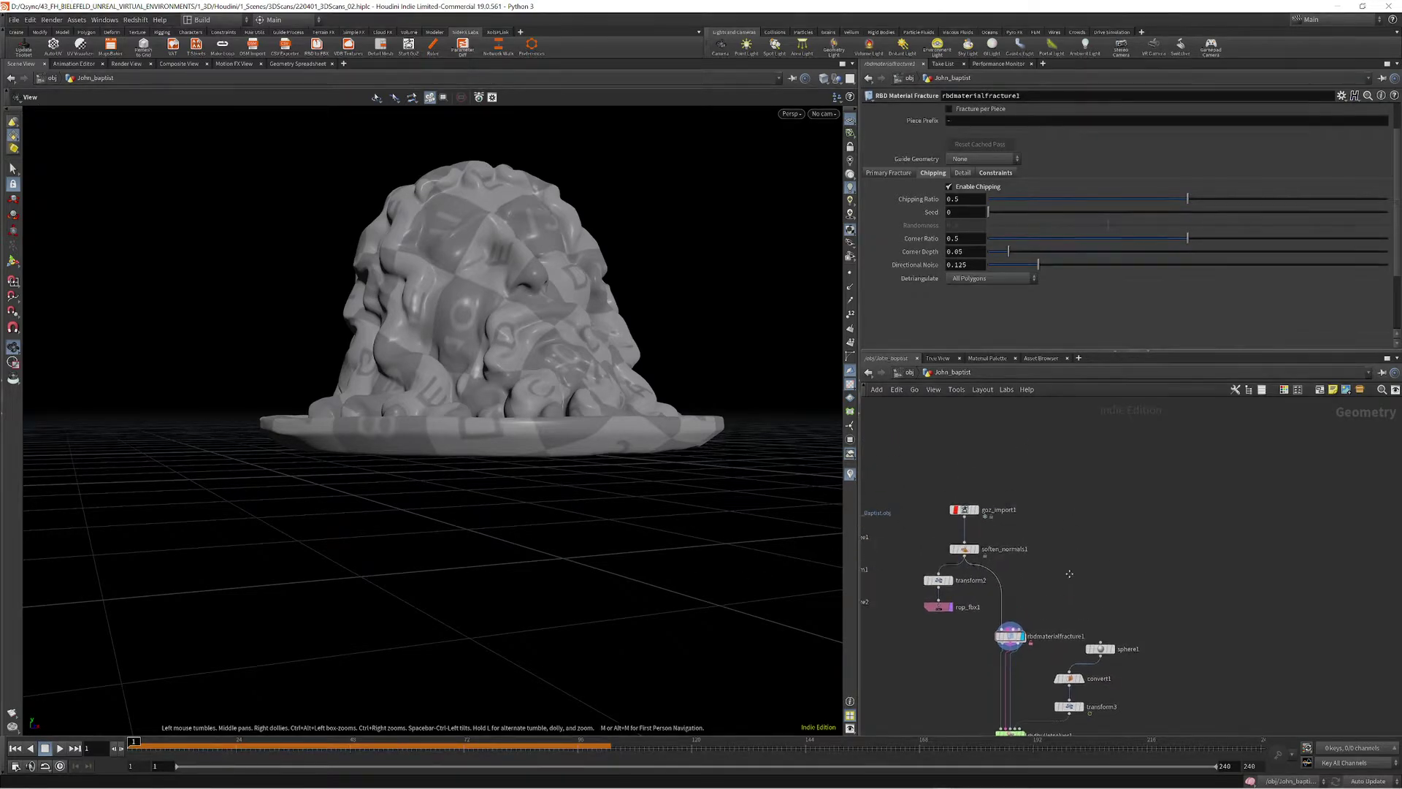
- Examine the fractured head model from several angles and look over its node network
scroll(1066, 565, "down", 3)
right_click_drag(509, 368, 600, 372)
left_click_drag(599, 373, 545, 484)
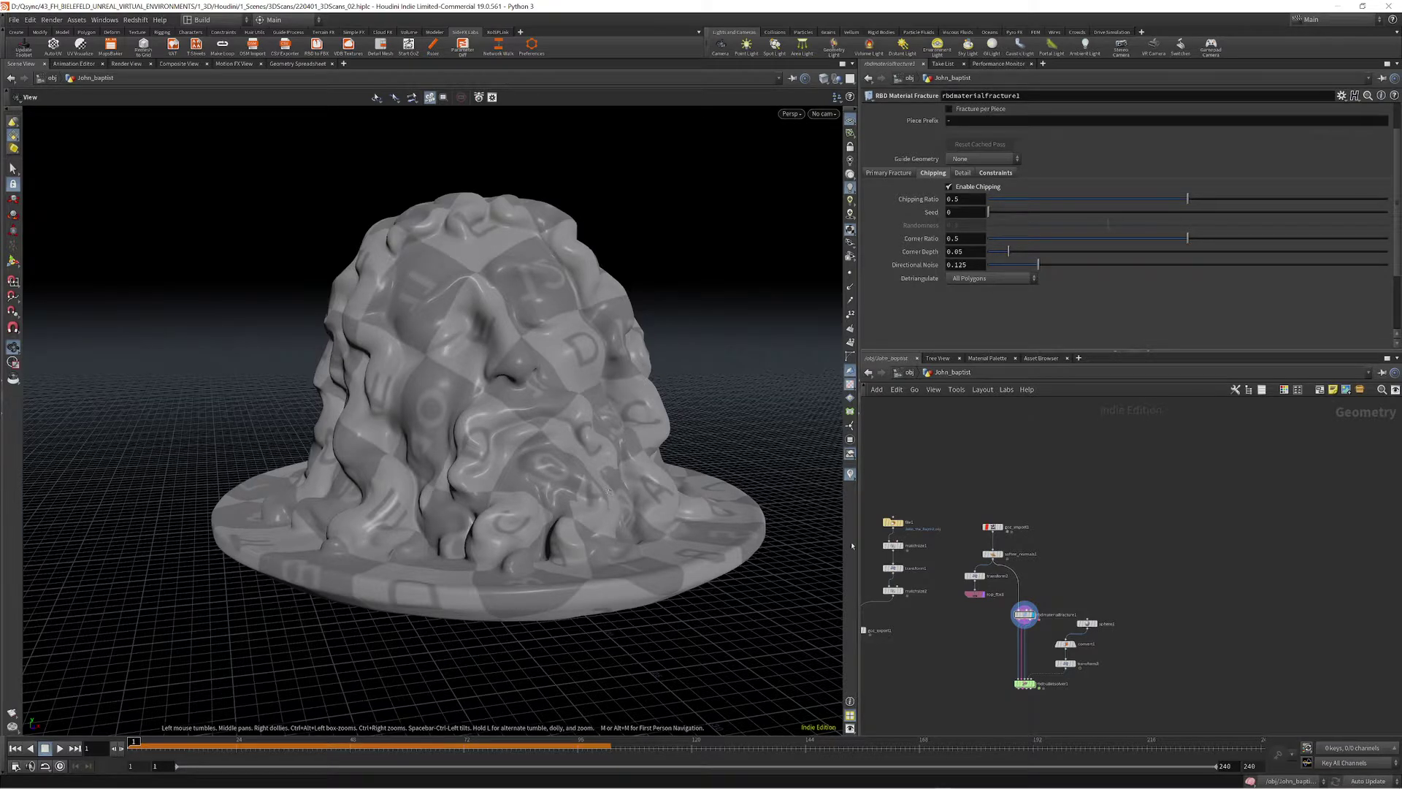
scroll(1029, 667, "up", 5)
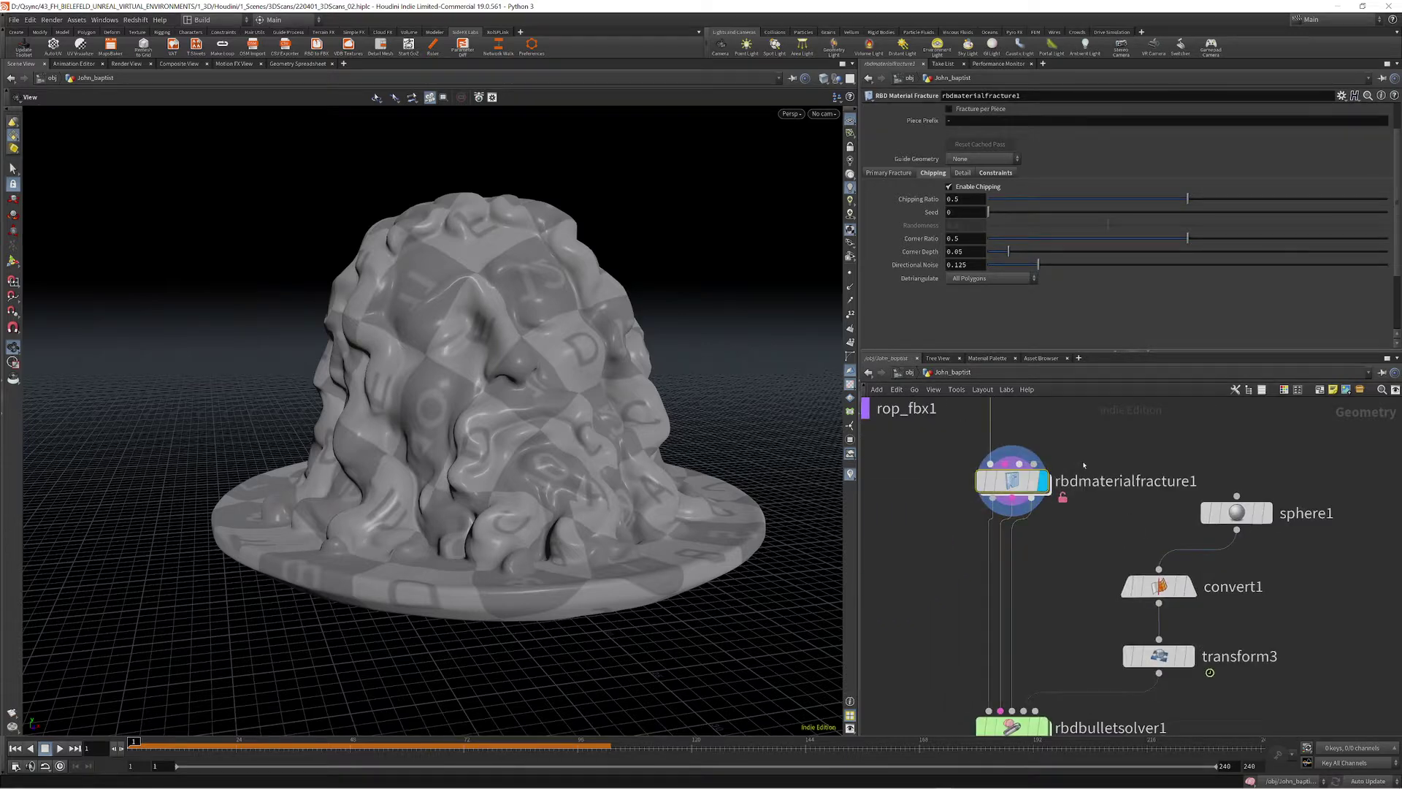
middle_click_drag(1113, 438, 1040, 657)
scroll(1049, 583, "down", 4)
middle_click_drag(1086, 545, 944, 563)
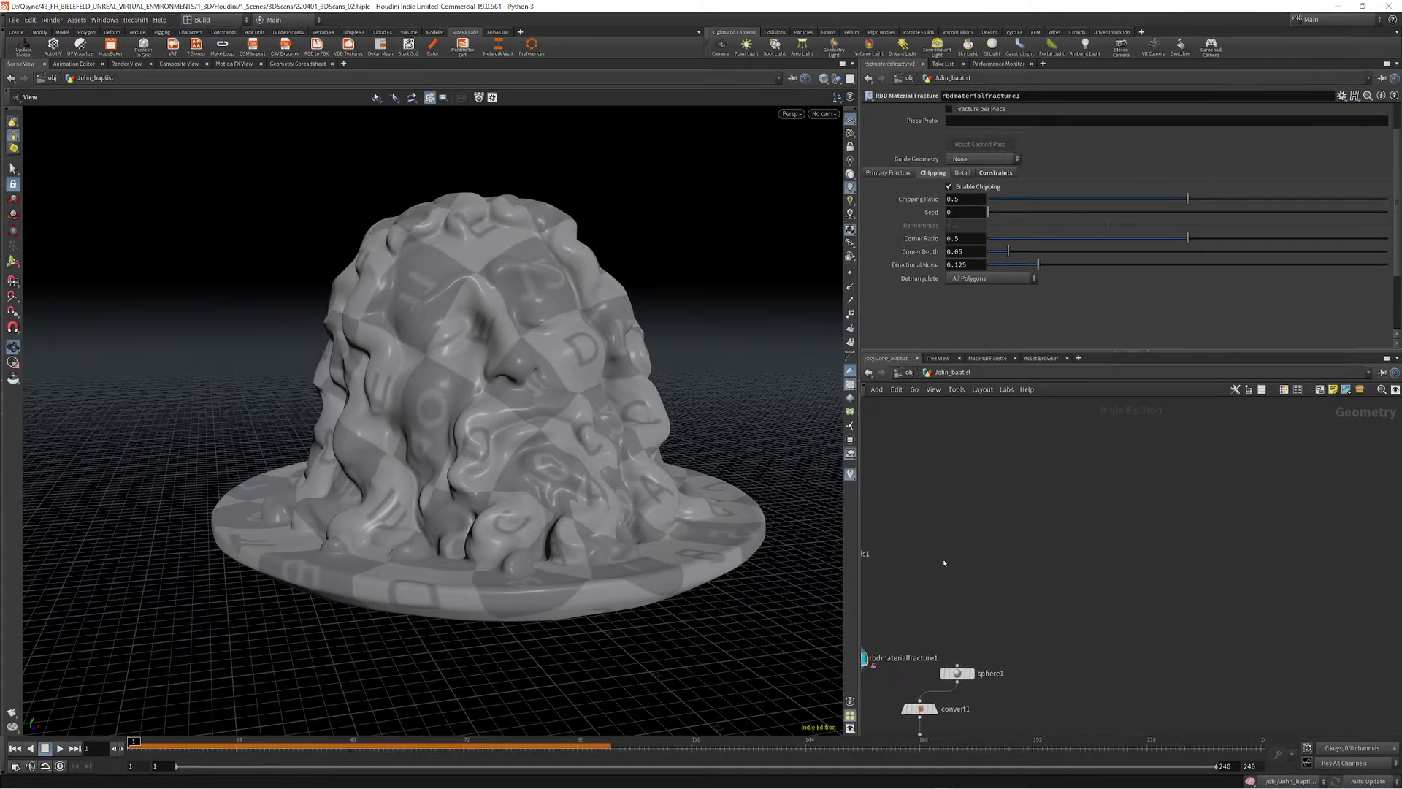
- Switch to ZBrush and inspect the remeshed head from several angles
key("alt+Tab")
left_click(683, 358)
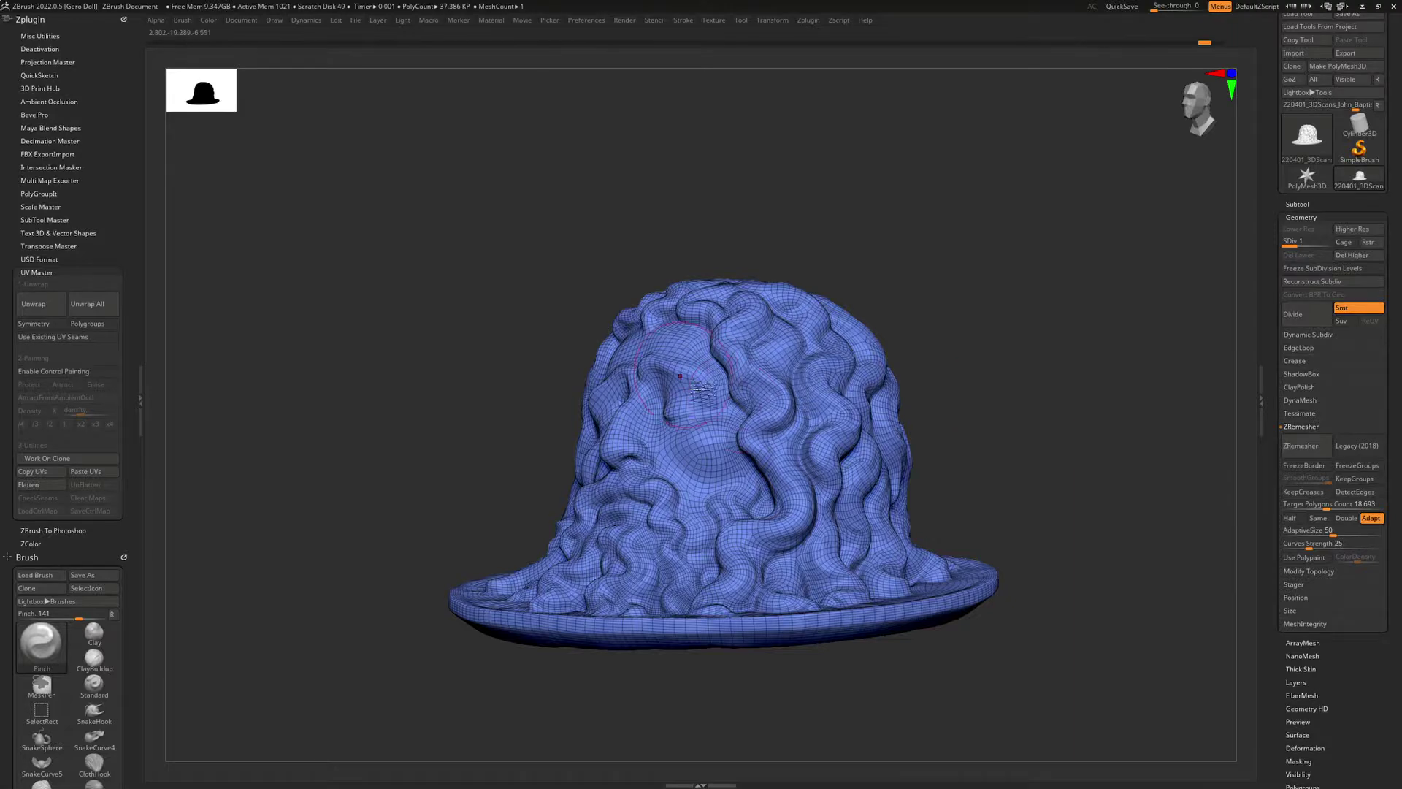
mouse_move(942, 409)
left_mouse_down()
mouse_move(1052, 419)
mouse_move(973, 392)
left_mouse_up()
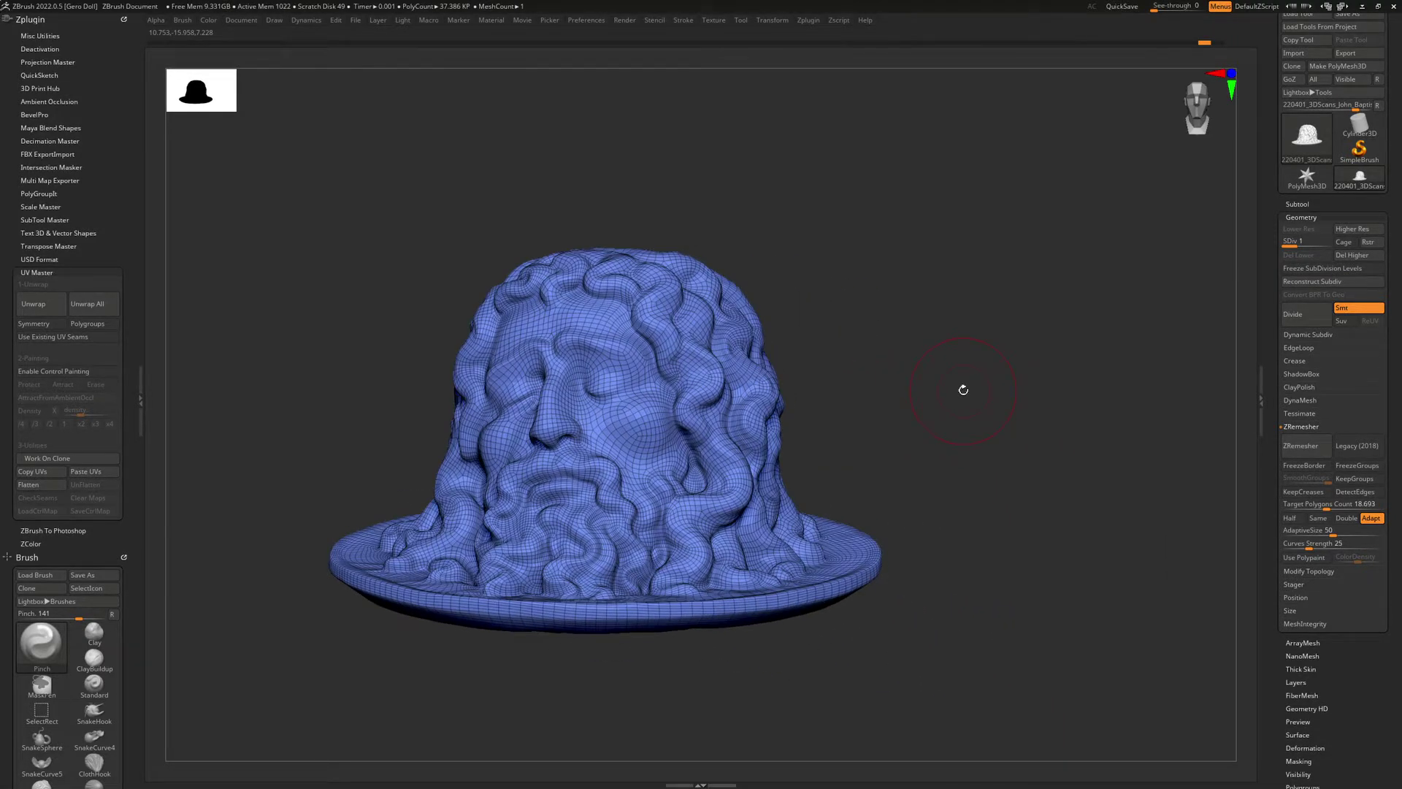
left_click_drag(963, 391, 971, 407)
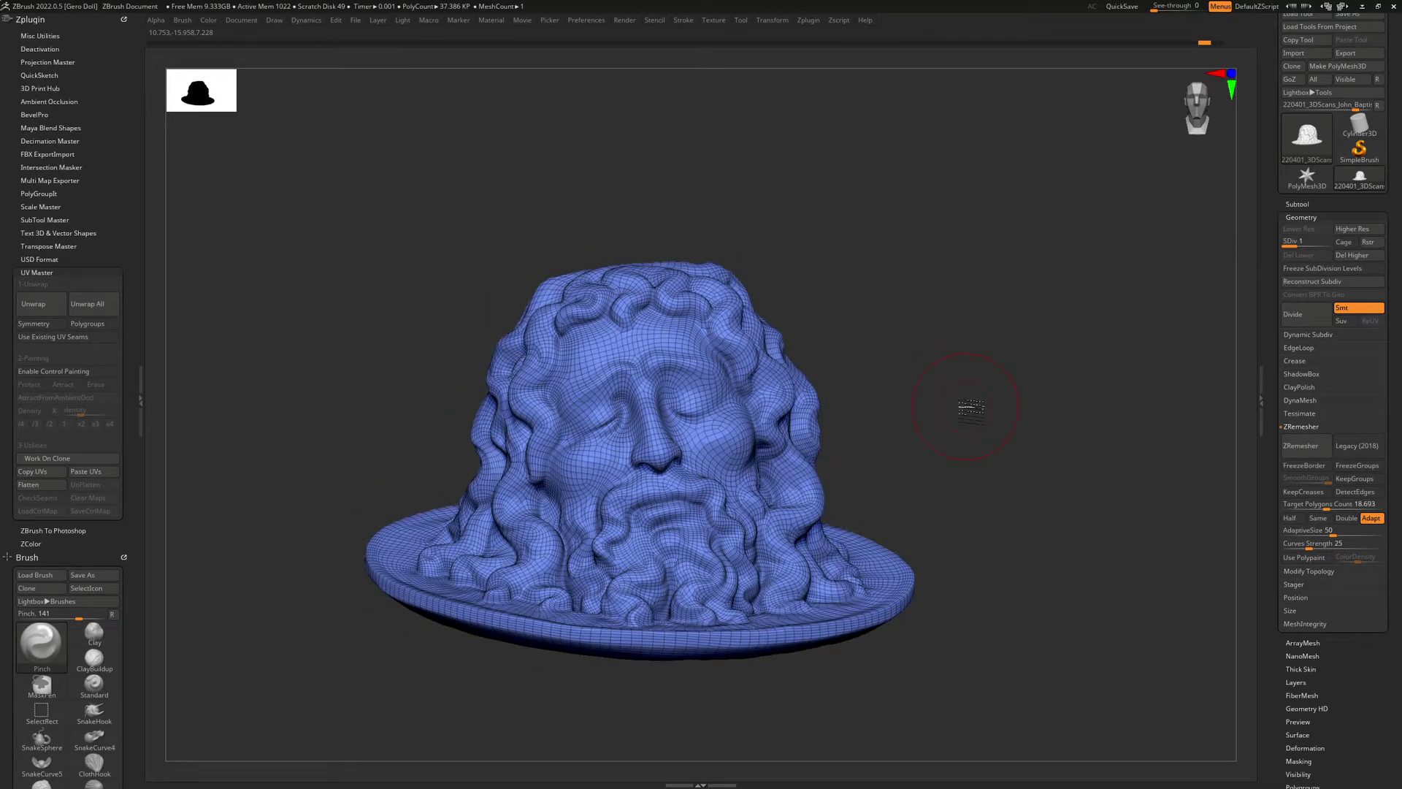
- Switch back to Houdini and display the file1 node's original scan, framed in the viewport
key("alt+Tab")
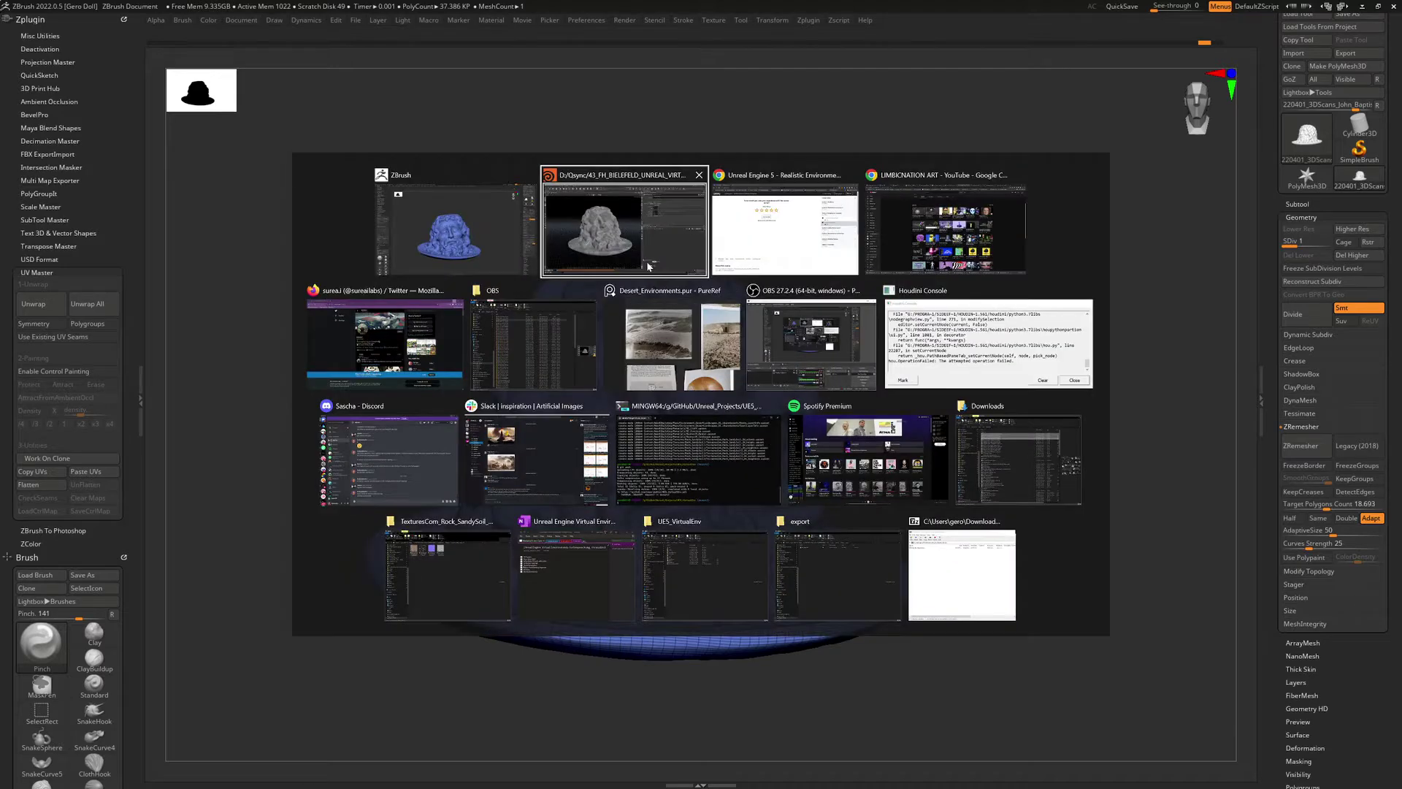
scroll(1102, 539, "up", 5)
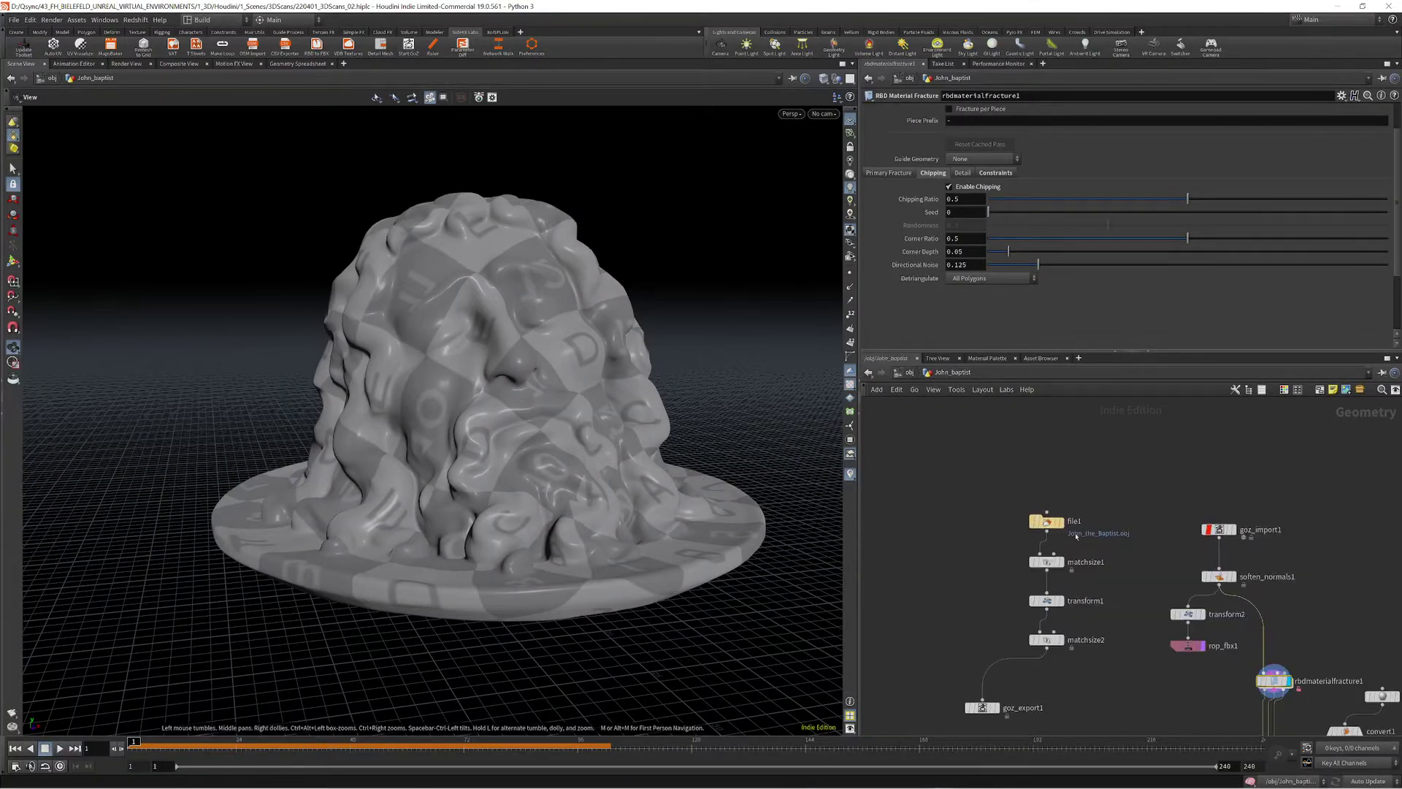
mouse_move(1047, 524)
left_click(1065, 503)
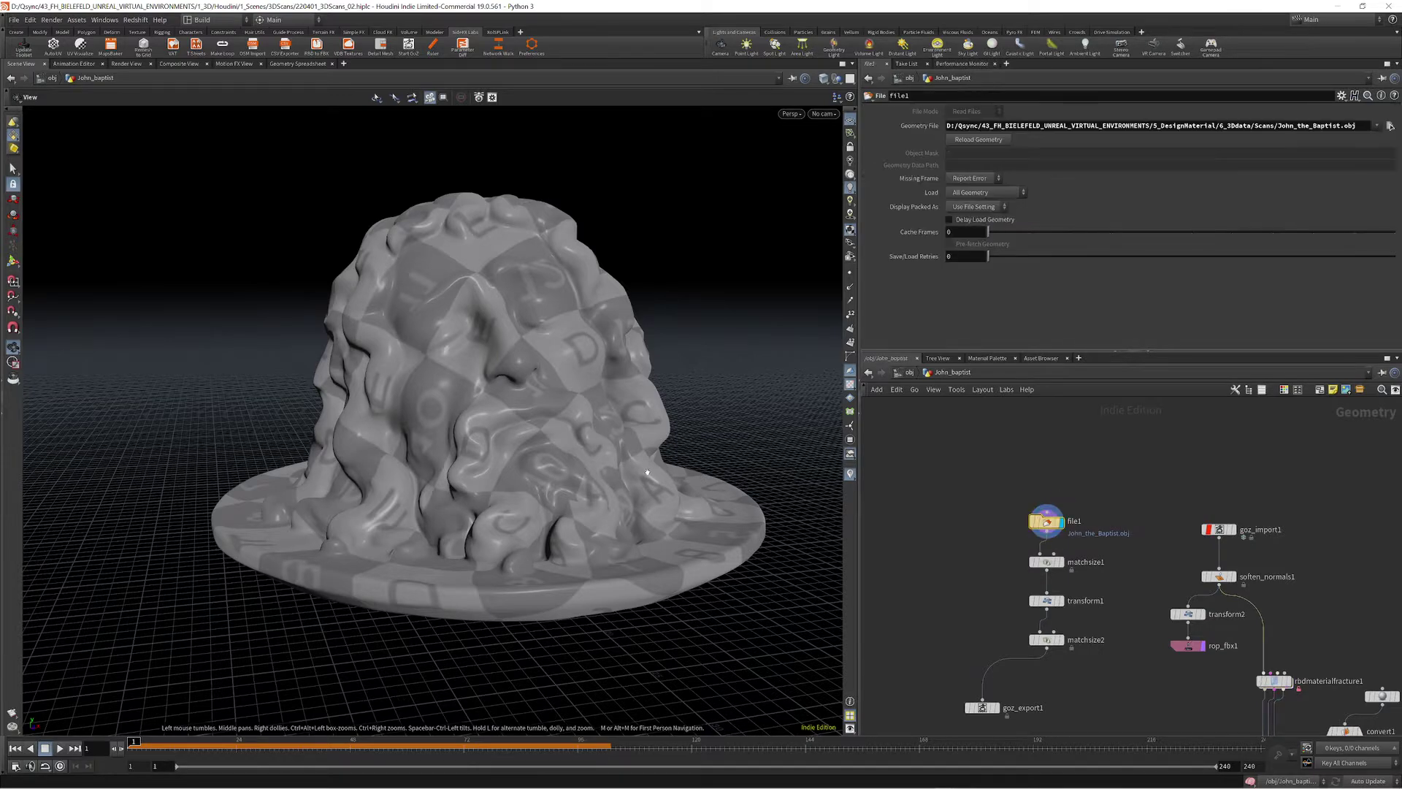
key("space+g")
left_click_drag(613, 463, 363, 467)
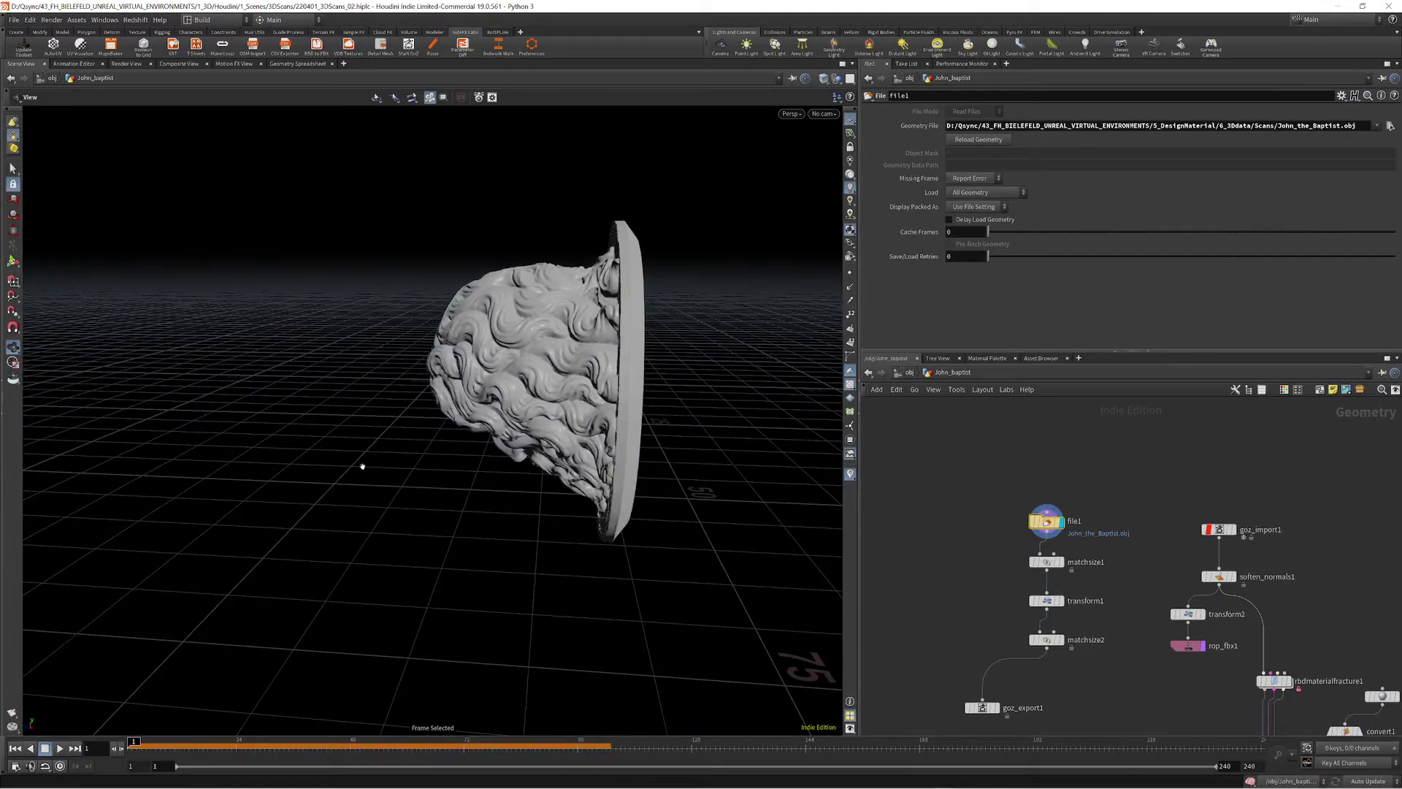
- Switch the original scan to wireframe shading and inspect its mesh density up close
middle_click_drag(363, 466, 351, 536)
left_click_drag(512, 497, 584, 482)
right_click_drag(585, 482, 694, 402)
key("w")
left_click_drag(694, 402, 774, 420)
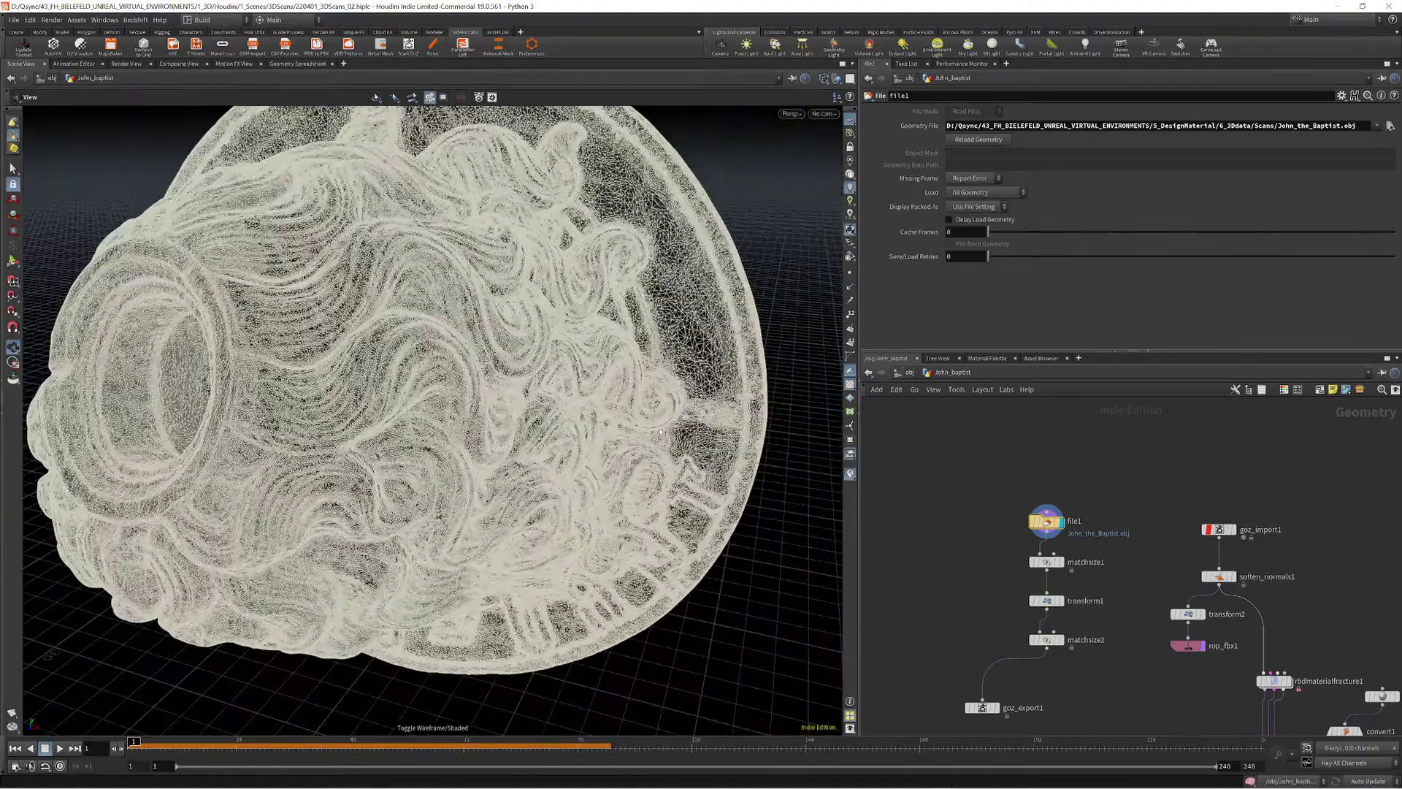
right_click_drag(731, 431, 796, 402)
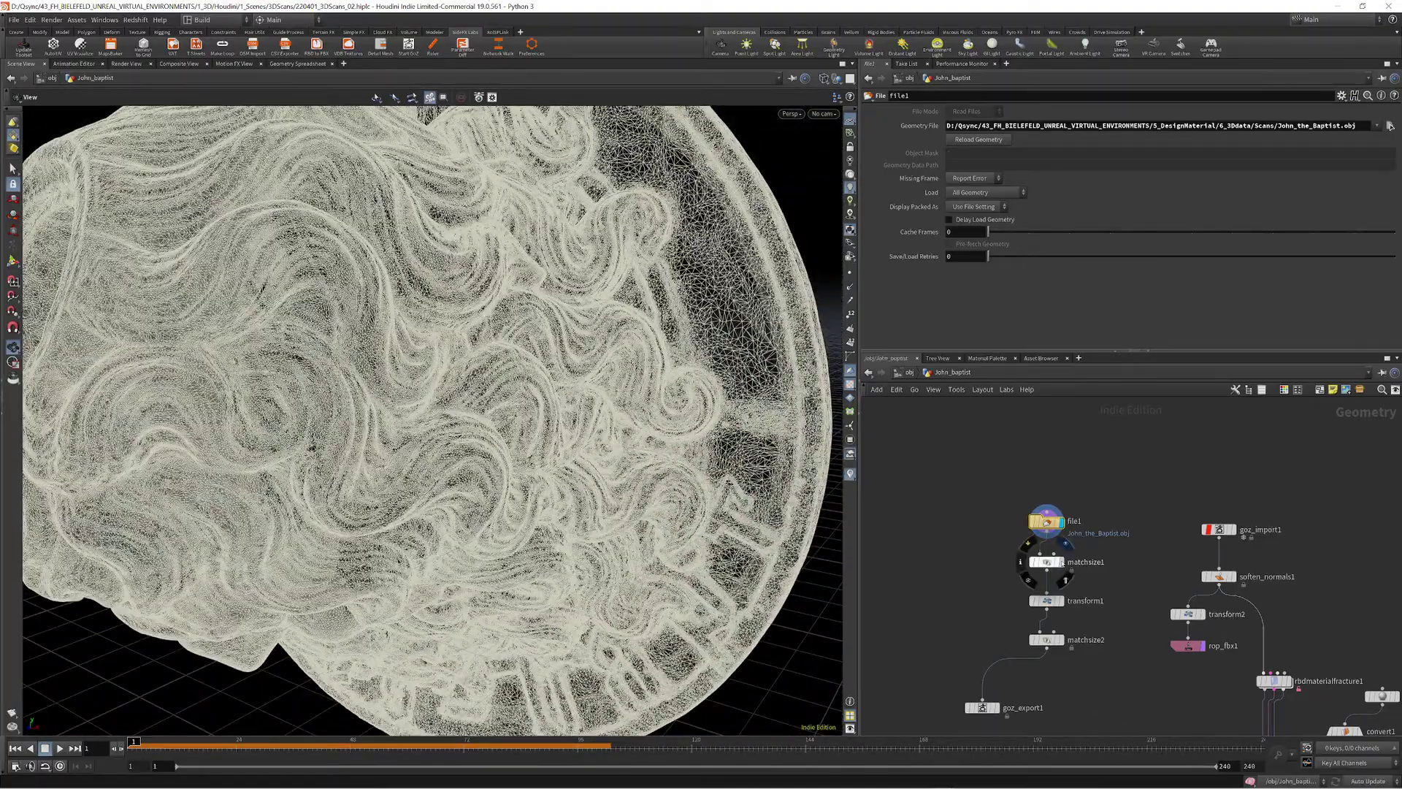
- Display the matchsize1 node's result and inspect the centred scan from the side
left_click(1049, 562)
middle_click_drag(742, 524, 611, 511)
right_click_drag(610, 511, 482, 497)
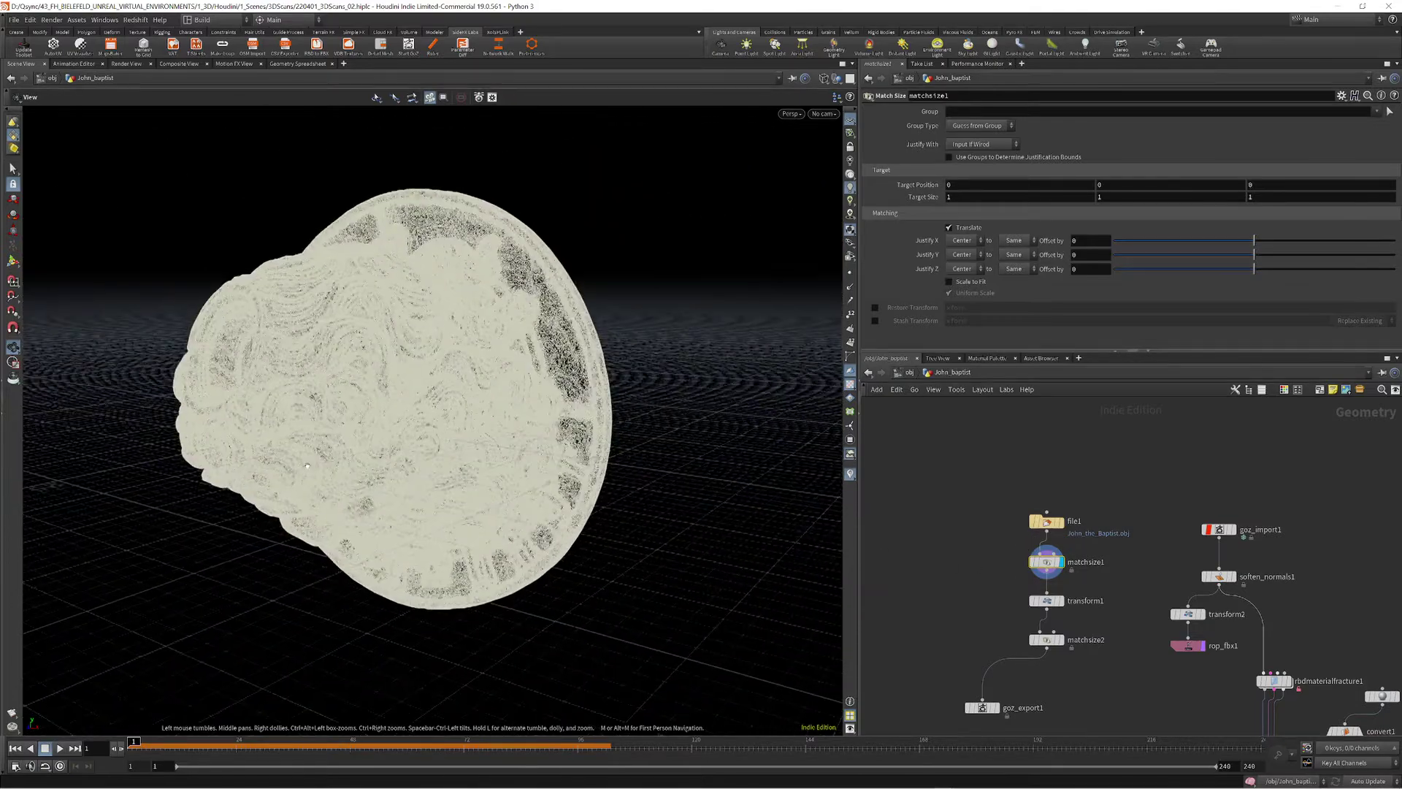
left_click_drag(467, 482, 285, 461)
middle_click_drag(456, 463, 309, 463)
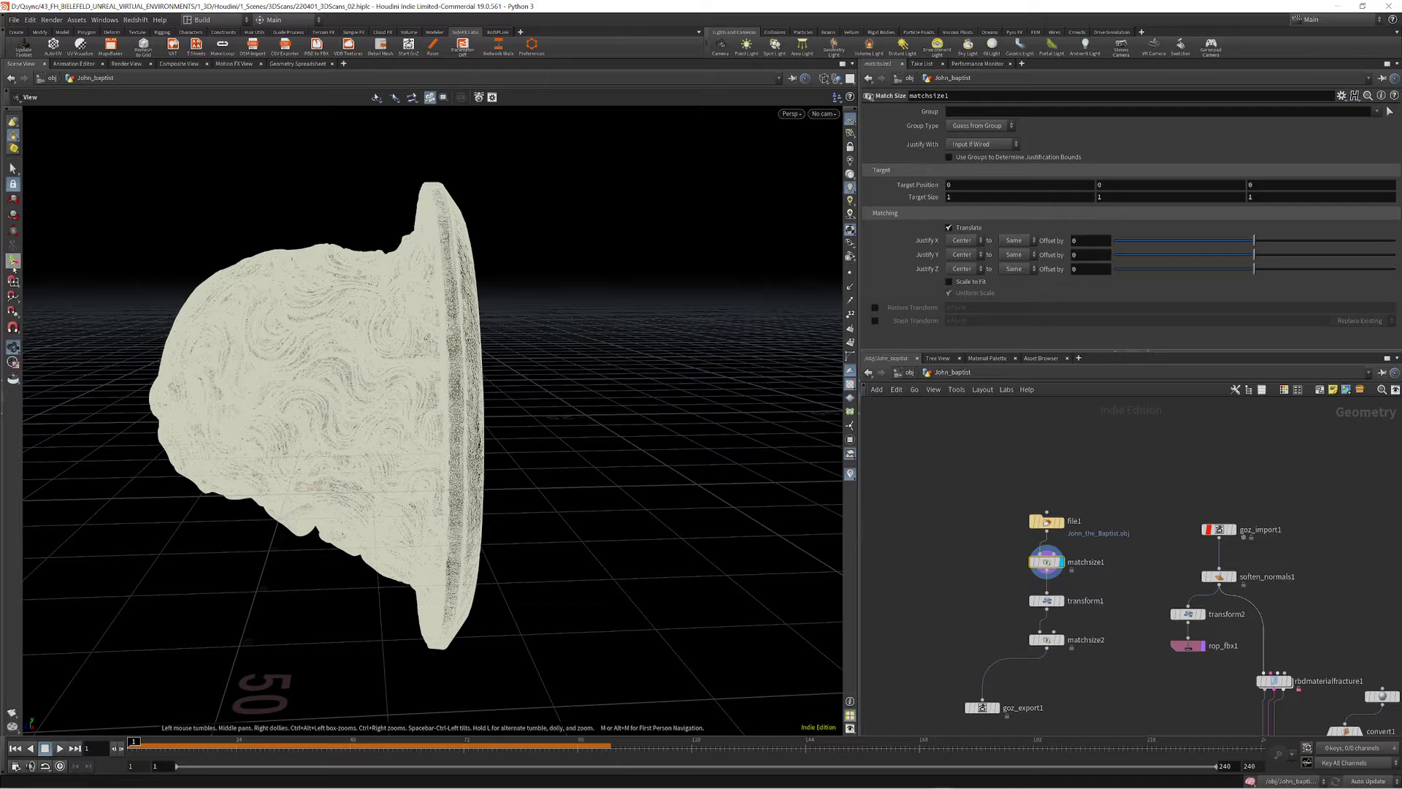
left_click_drag(132, 303, 471, 398)
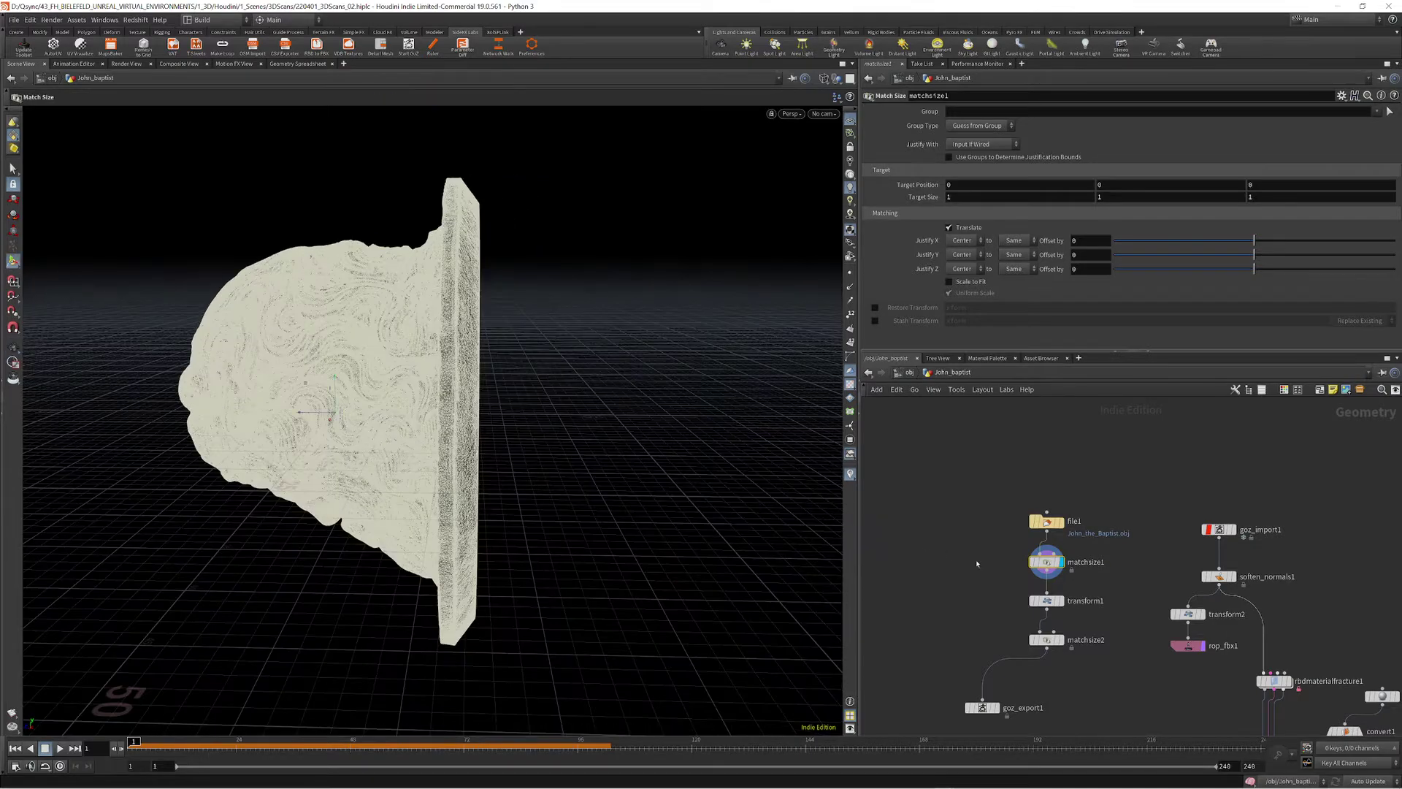
- Display the transform1 node's rotated head with shaded geometry and view it from the front
left_click(1066, 583)
left_click(1046, 603)
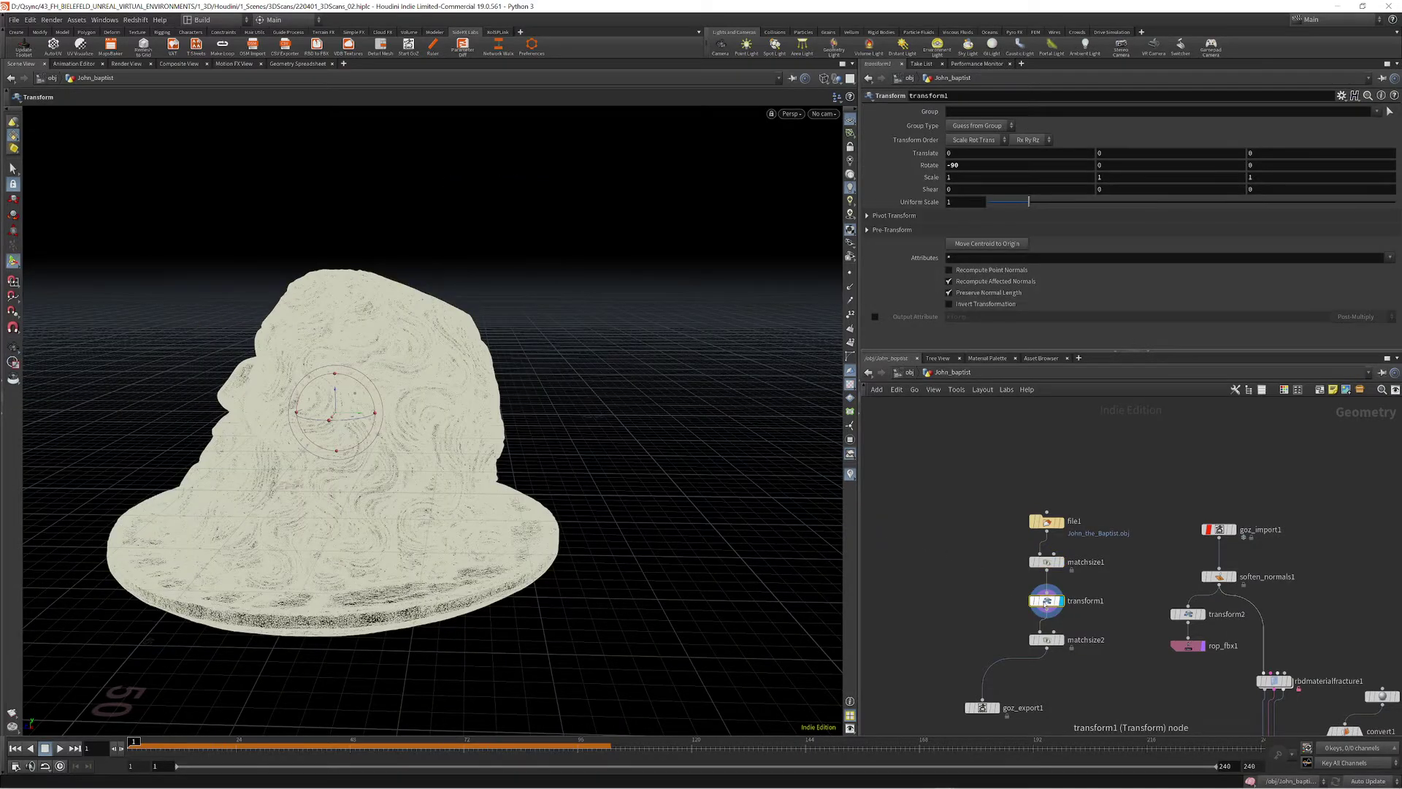
mouse_move(475, 373)
left_mouse_down("alt")
mouse_move(644, 380)
mouse_move(541, 405)
mouse_move(642, 431)
left_mouse_up("alt")
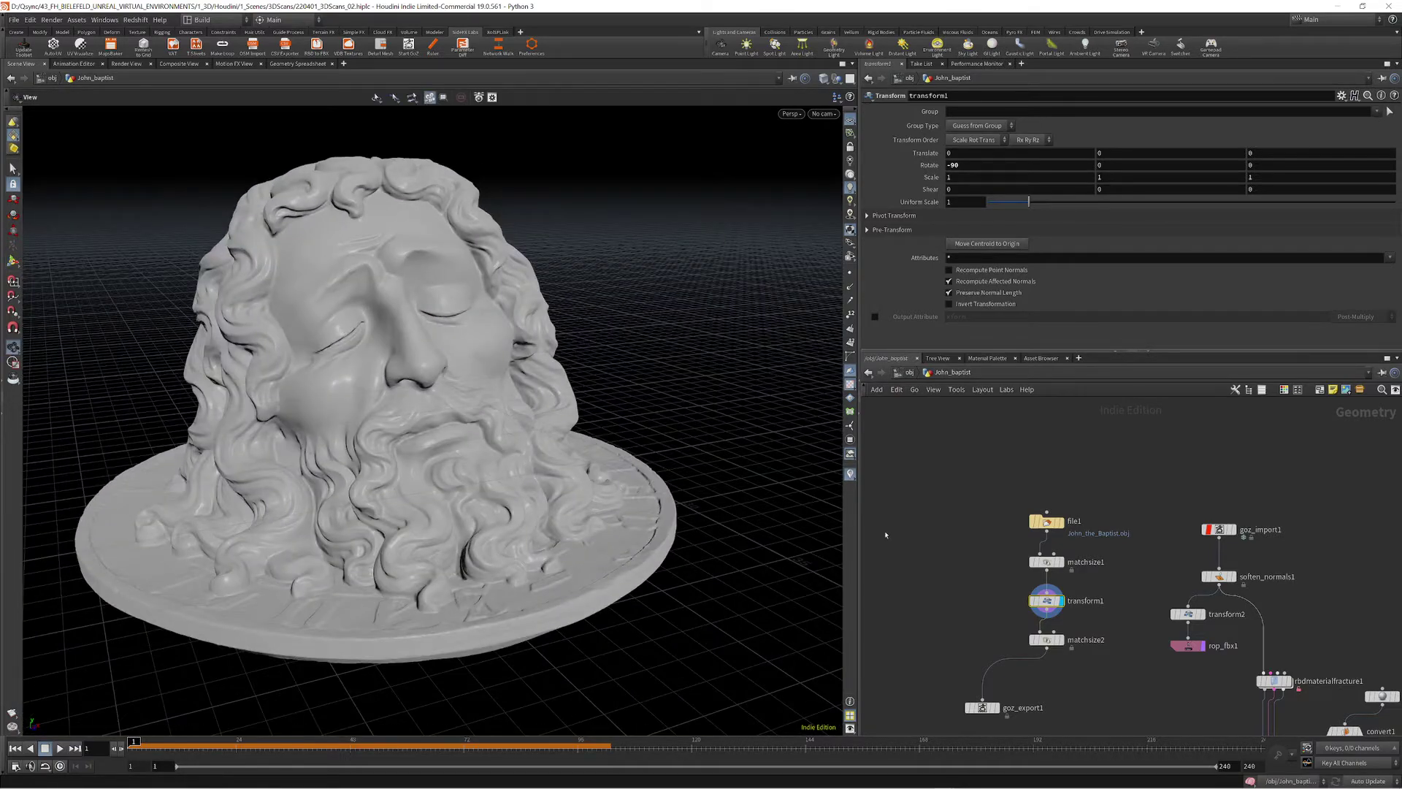
- Display the matchsize2 node's result and inspect how the head sits on the ground plane
left_click(1060, 642)
left_click(1066, 621)
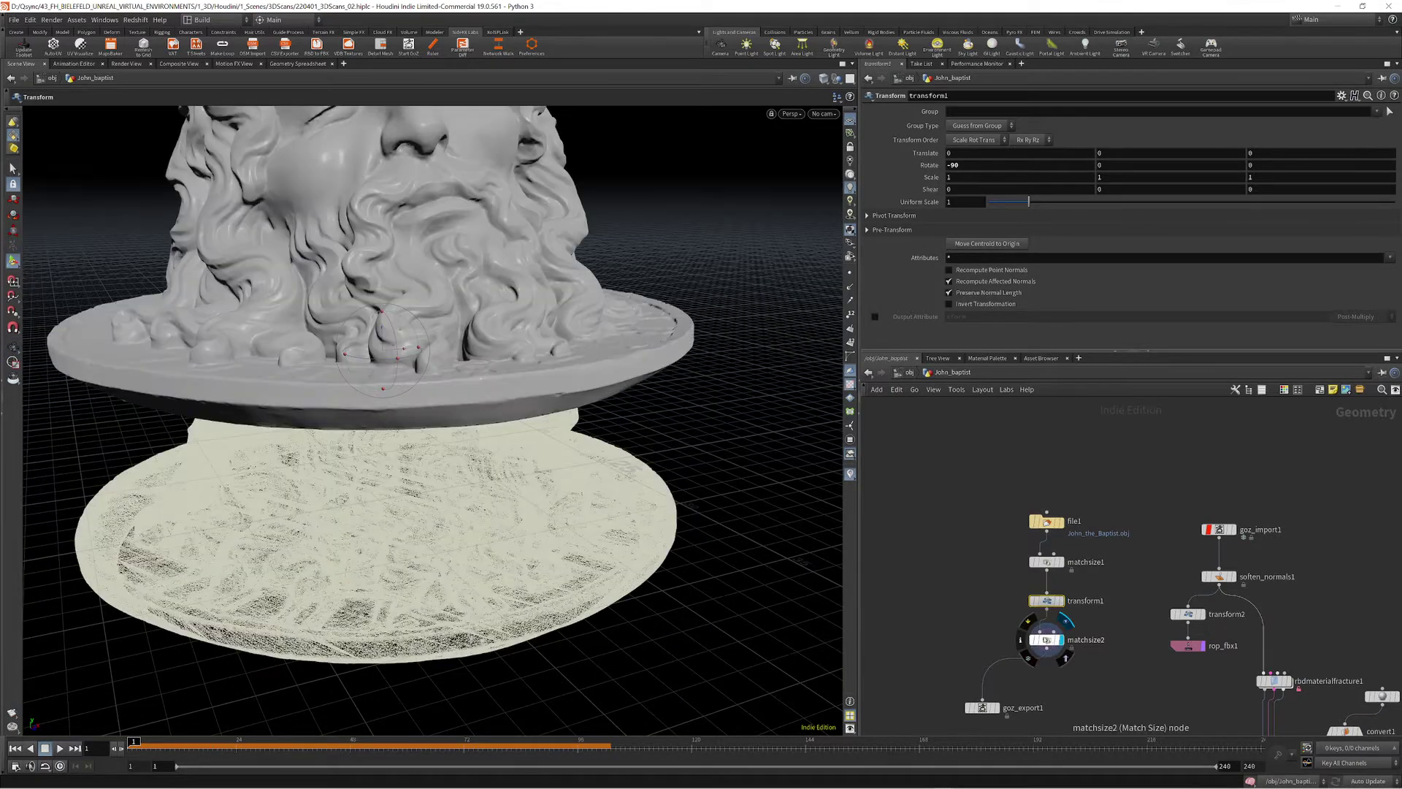
left_click(1051, 640)
key("Escape")
left_click_drag(670, 457, 326, 467)
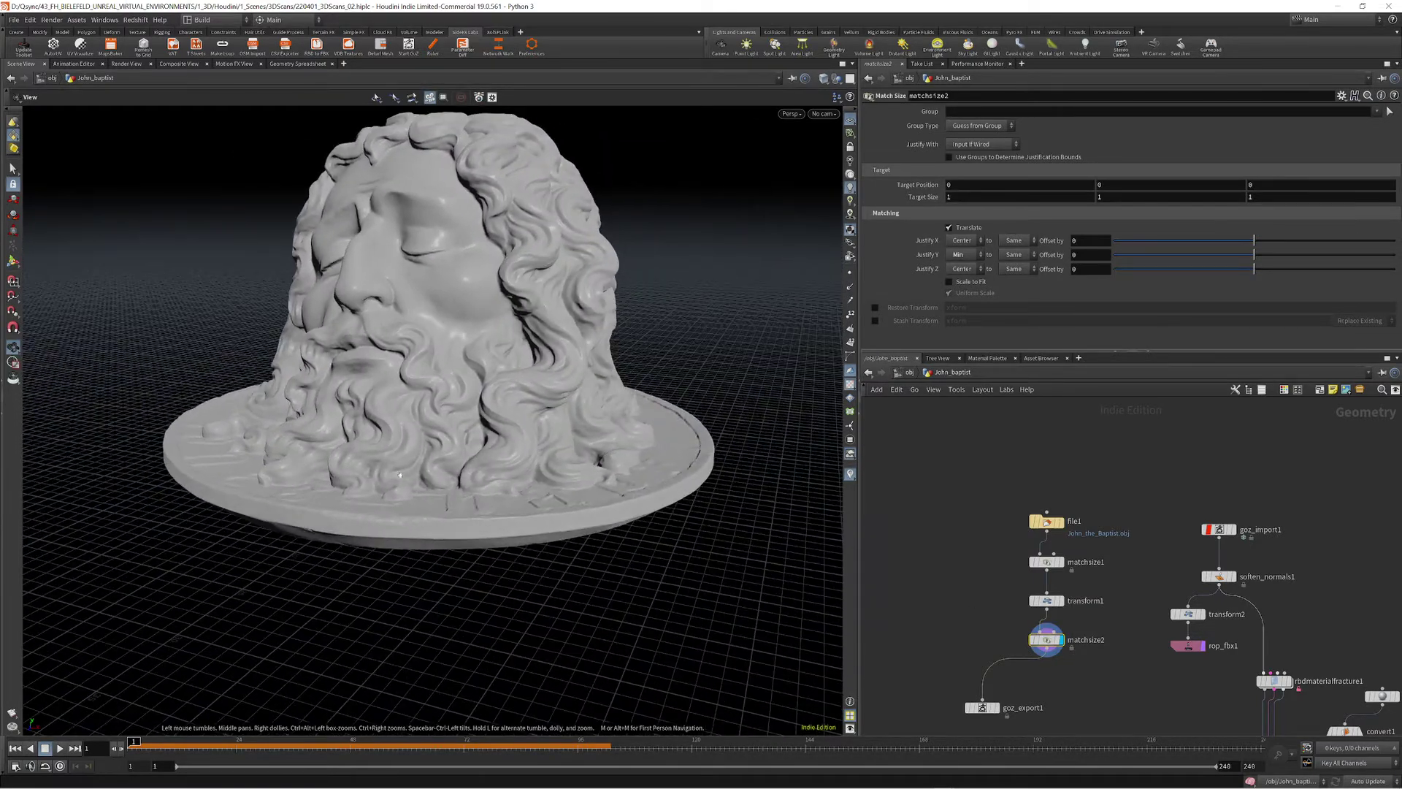
key("Return")
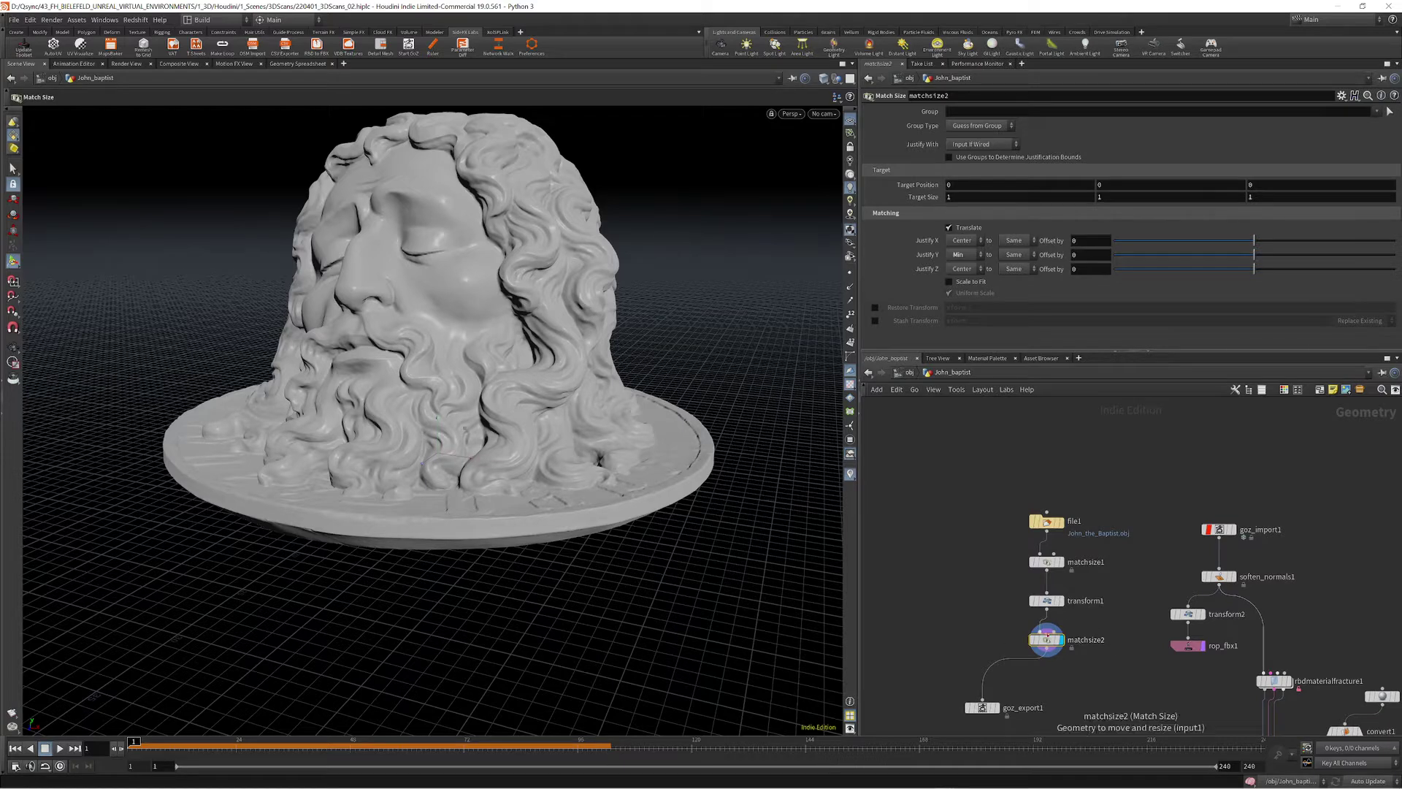
left_click_drag(350, 540, 402, 544, "alt")
key("Return")
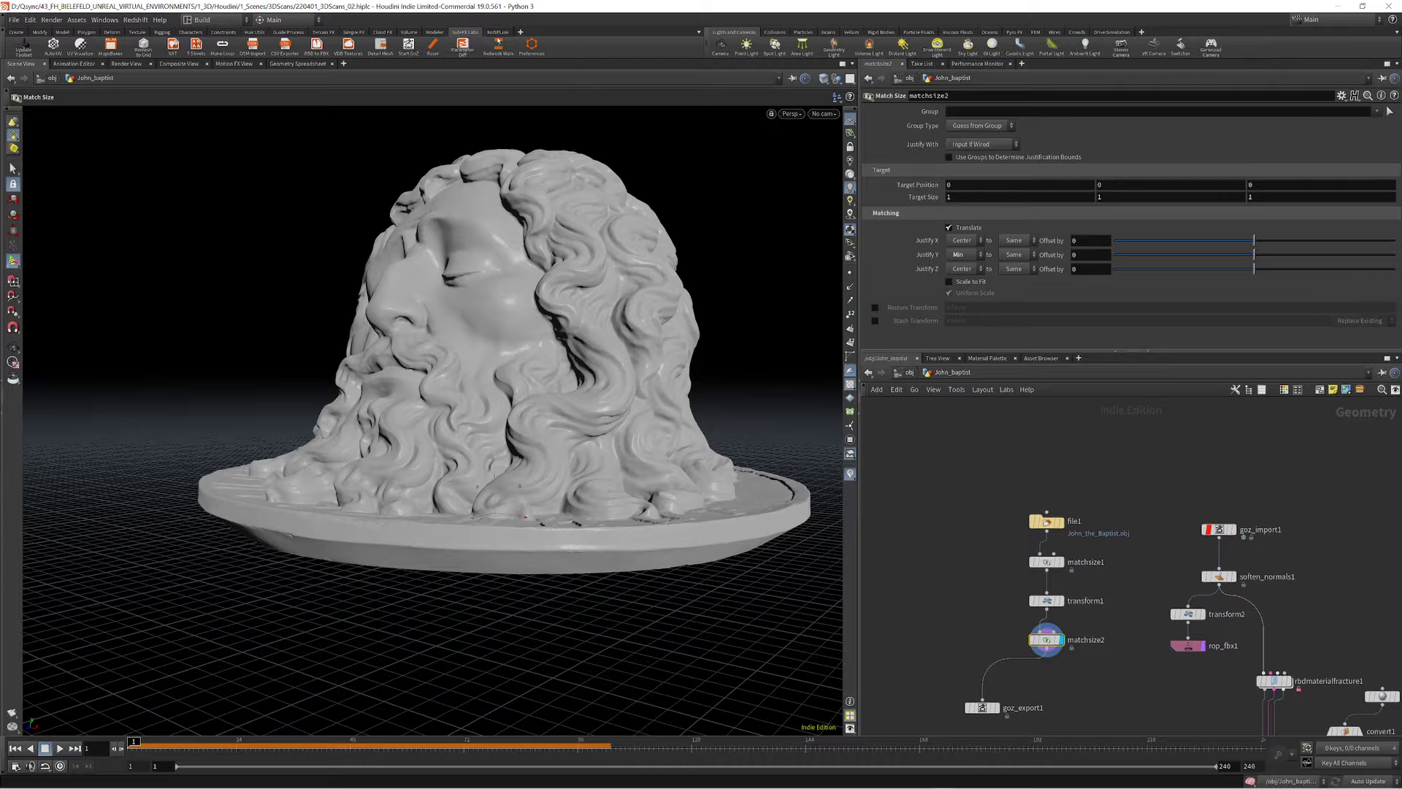
- Find SideFX Labs in the list of available shelves, then check its installation and update dialog and close it
left_click(519, 33)
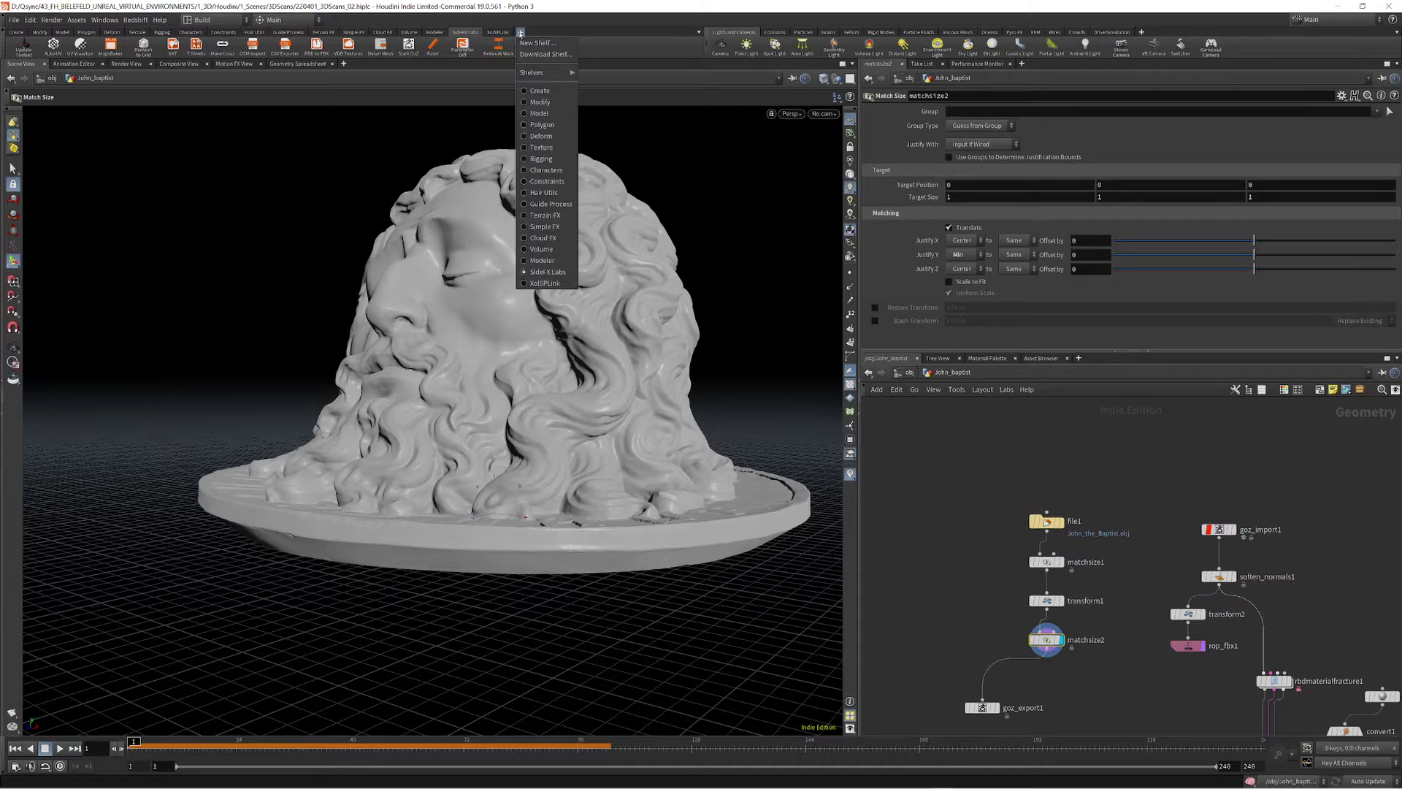
mouse_move(543, 73)
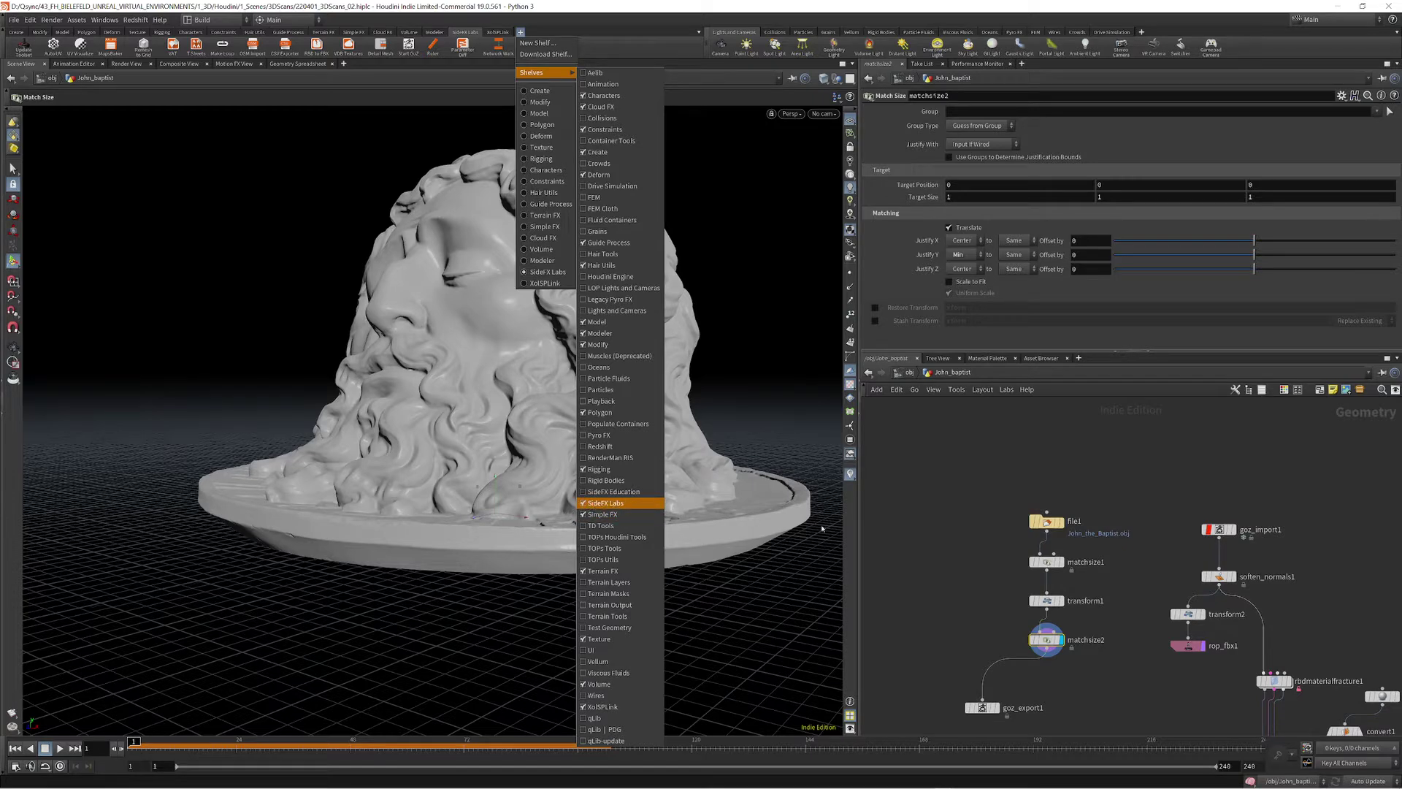
left_click(862, 500)
left_click(24, 48)
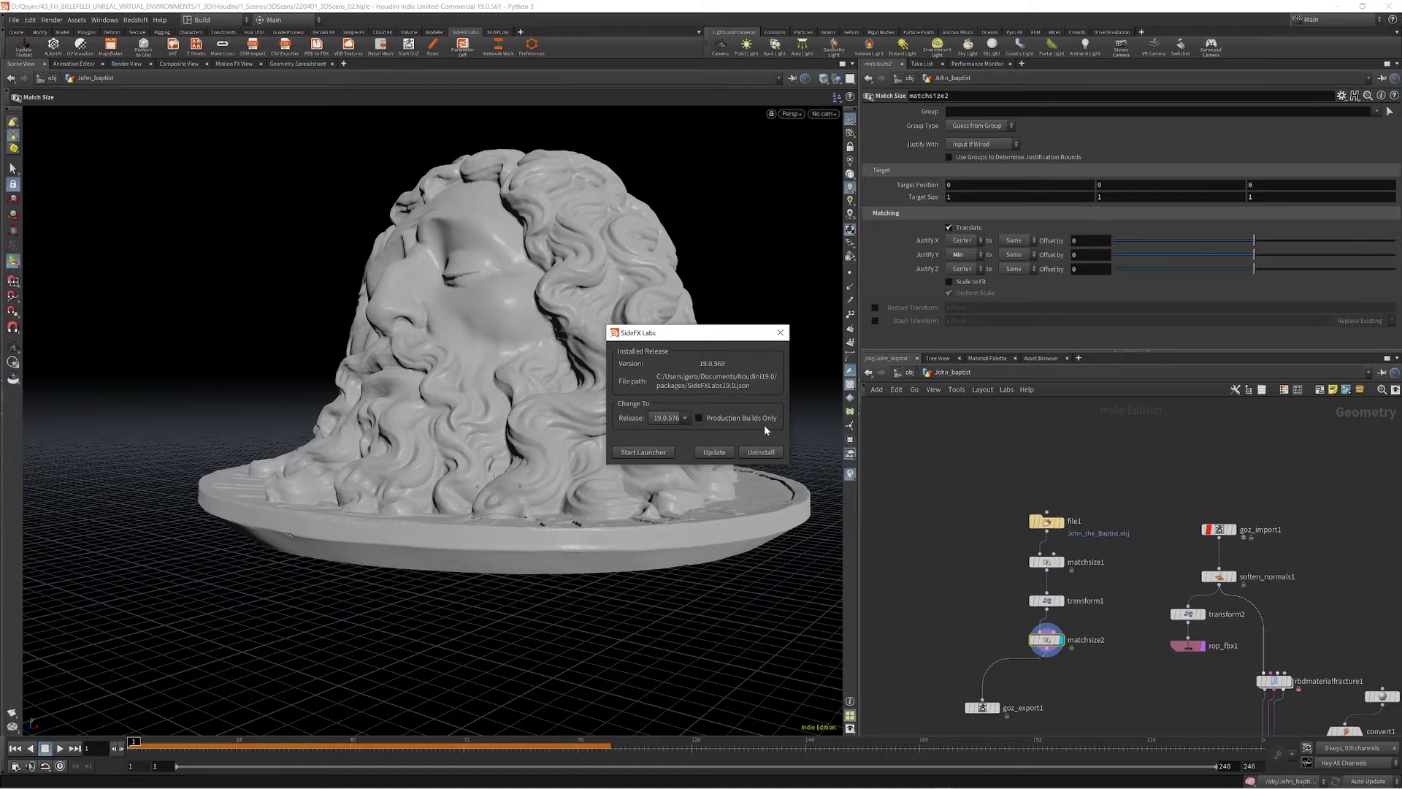
left_click(777, 334)
- Select and display the goz_export1 node to show its ZBrush export option
middle_click_drag(962, 525, 920, 429)
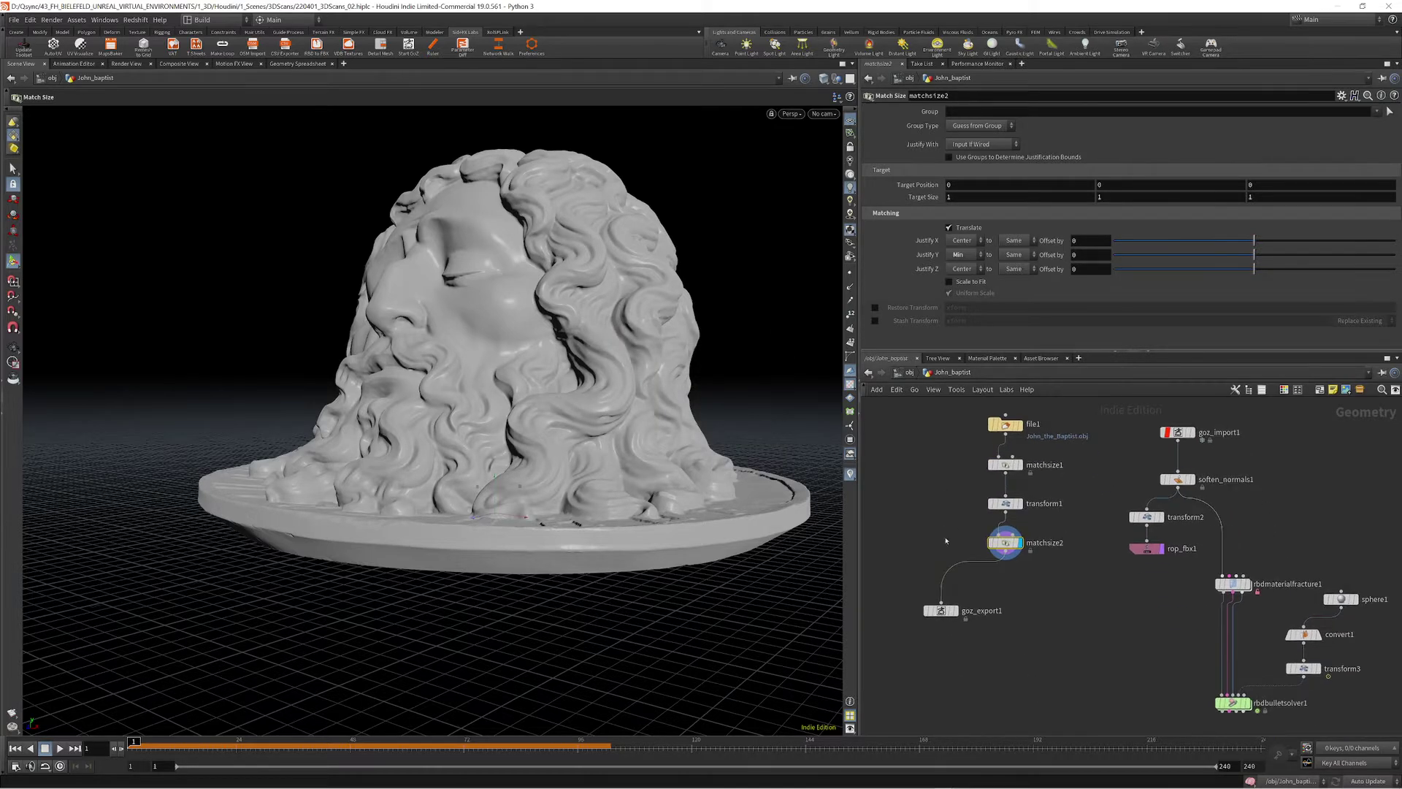
middle_click_drag(985, 612, 963, 624)
scroll(968, 621, "down", 2)
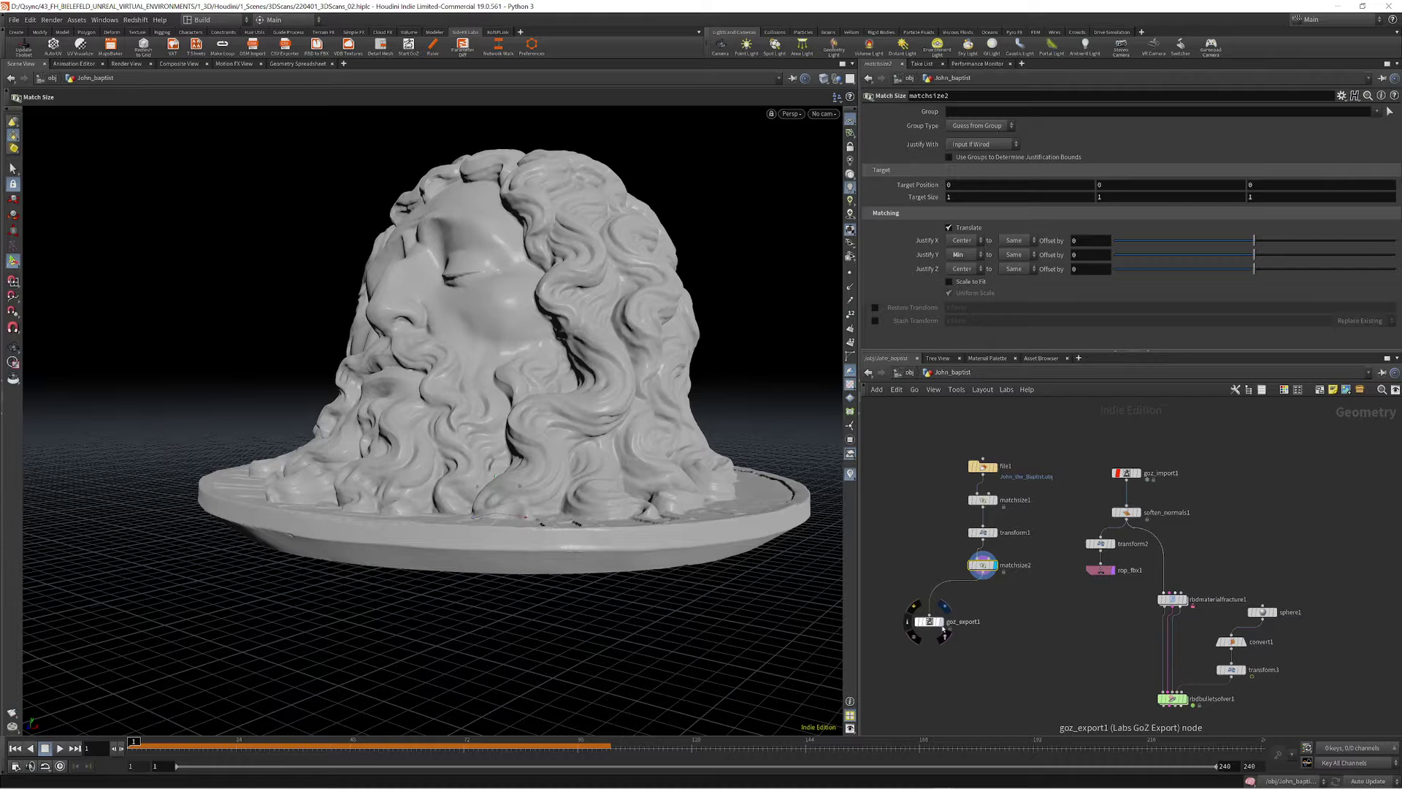
left_click(929, 622)
- Switch to ZBrush and inspect the remeshed head's topology, ZRemesher settings and polygon count
key("alt+Tab")
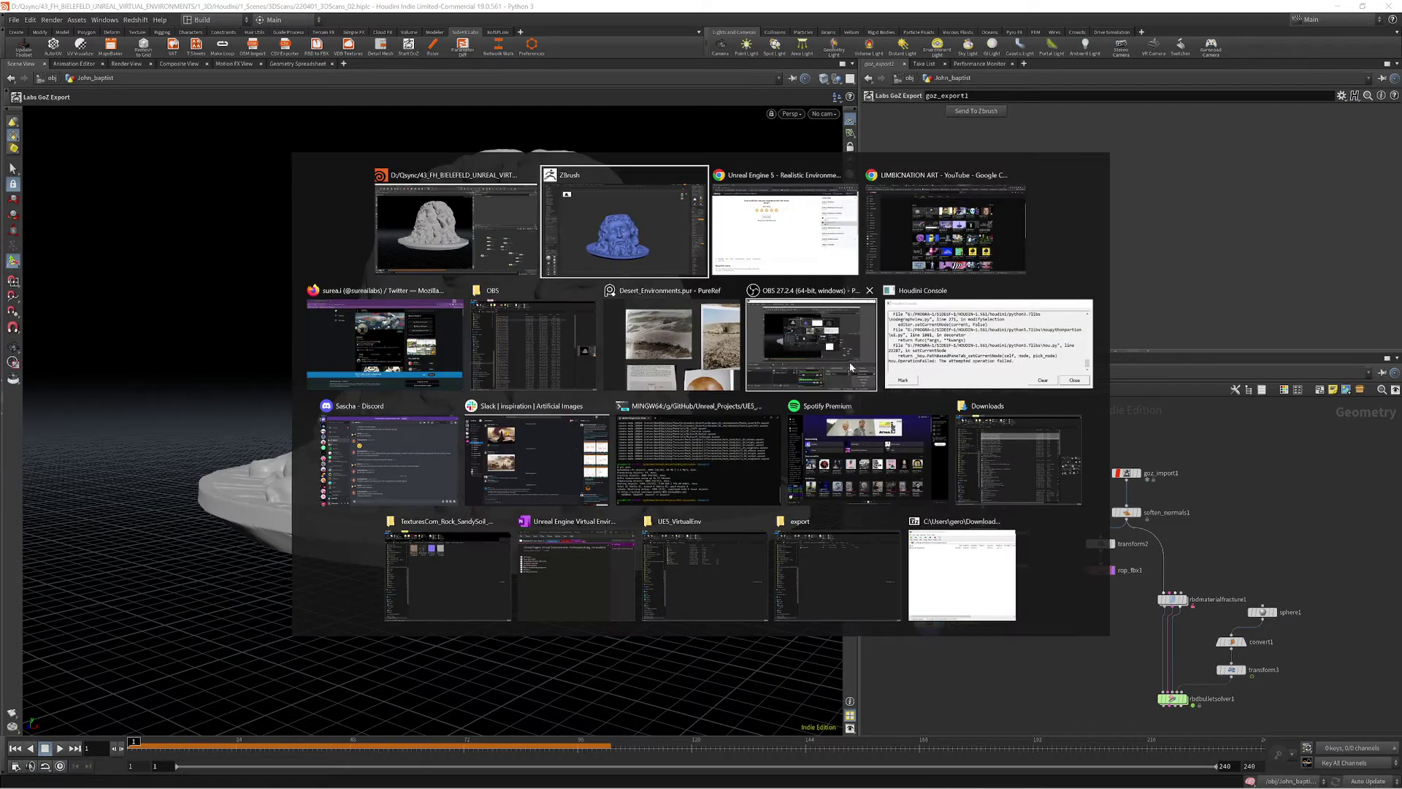
left_click(649, 251)
left_click_drag(854, 376, 902, 375)
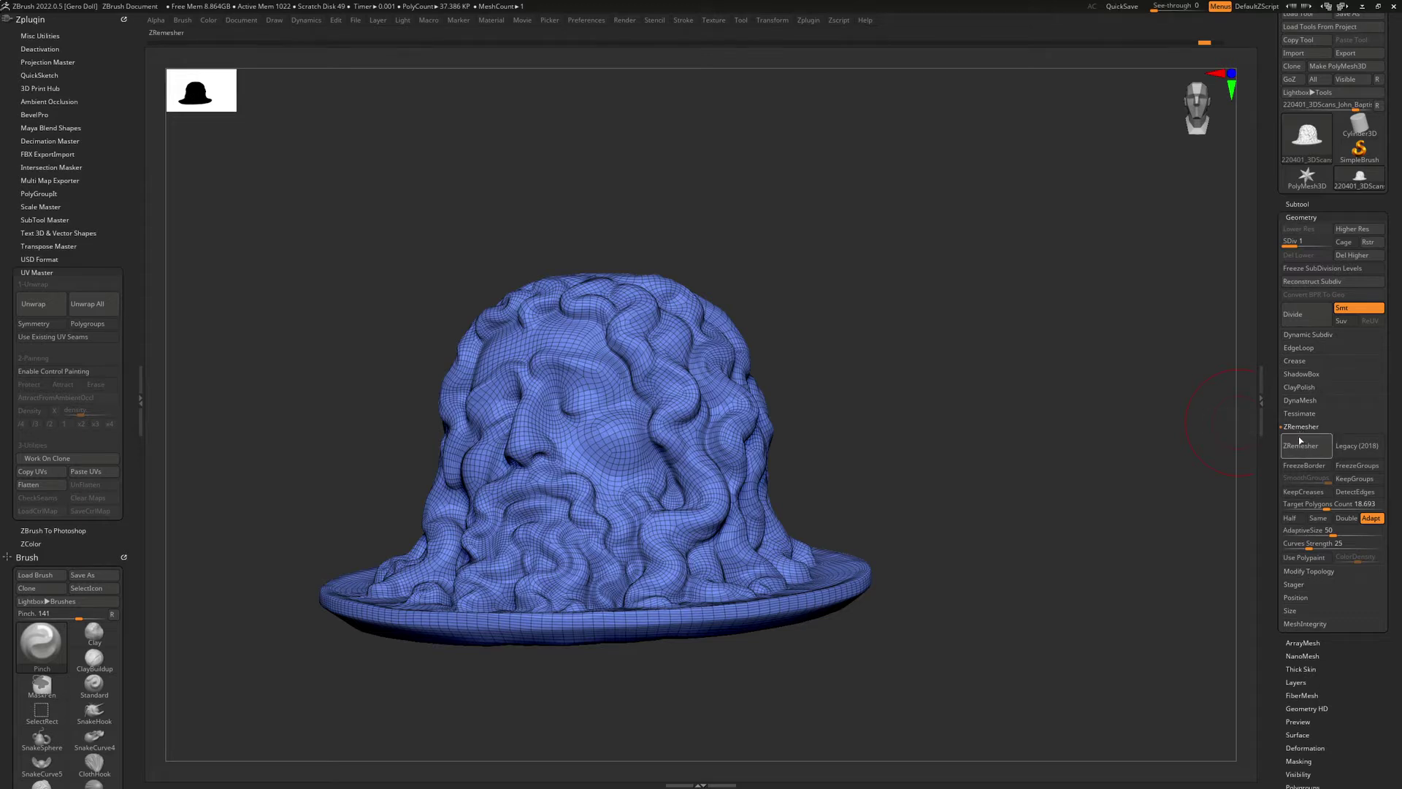
left_click_drag(967, 444, 1045, 409, "alt")
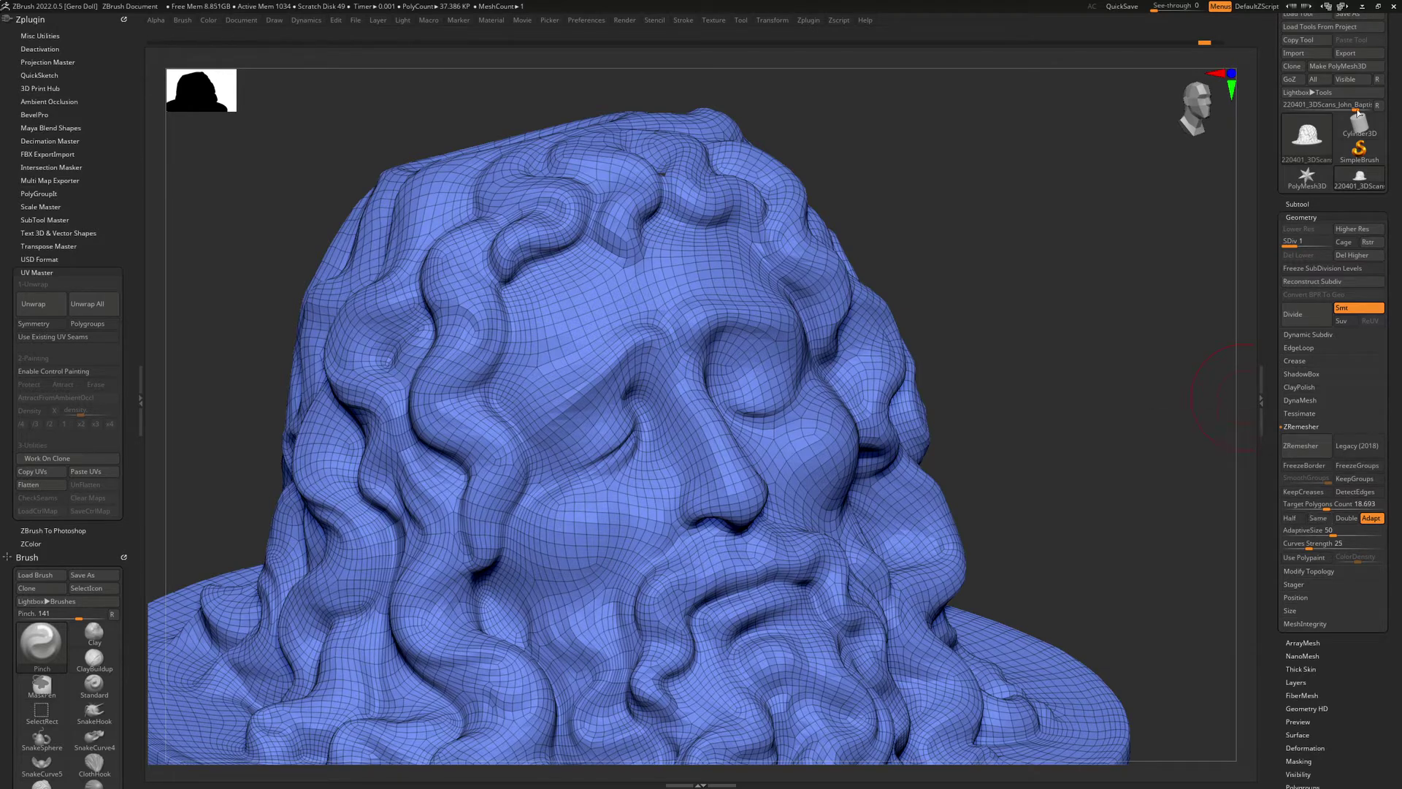
mouse_move(1299, 144)
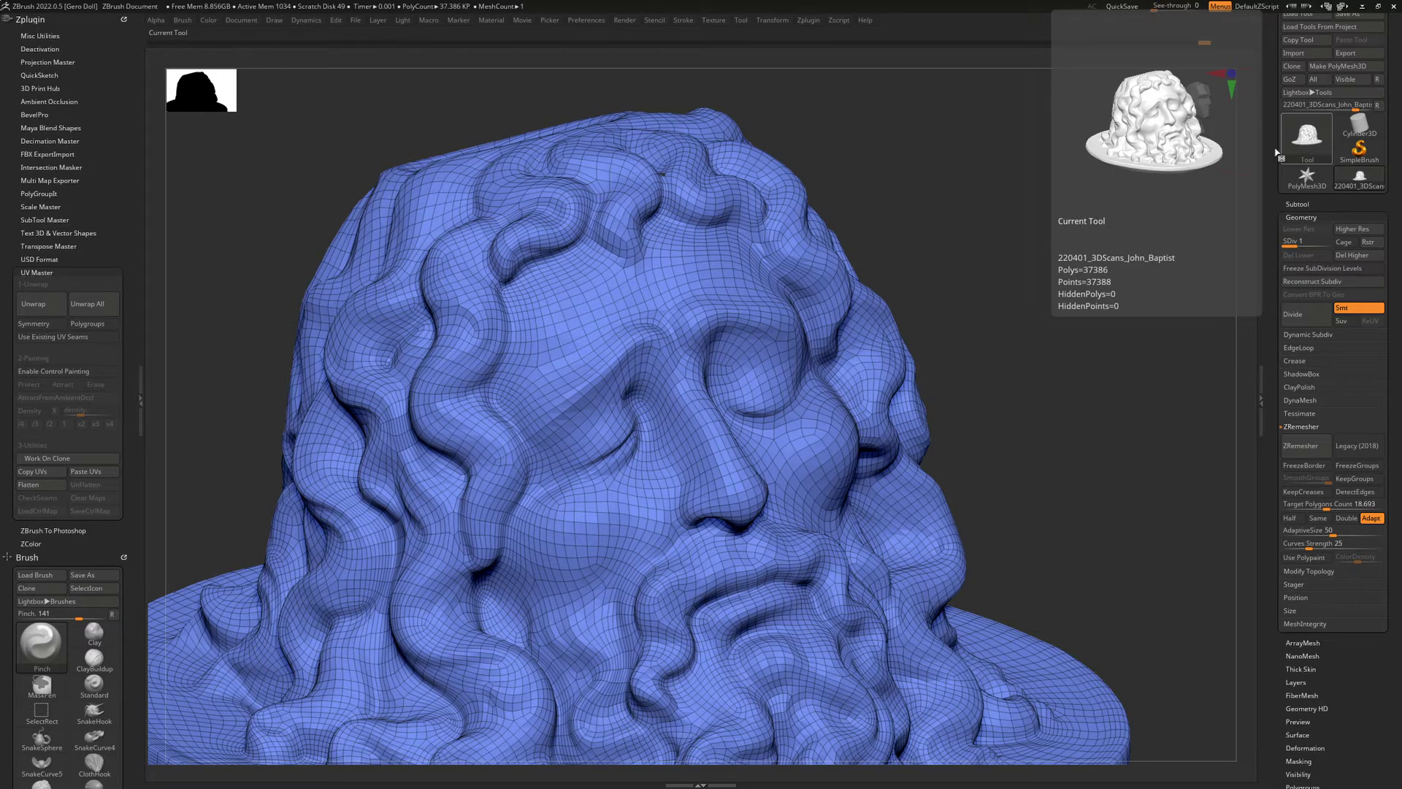
mouse_move(998, 360)
left_mouse_down()
mouse_move(1018, 344)
mouse_move(977, 335)
mouse_move(985, 363)
mouse_move(989, 350)
left_mouse_up()
- Switch back to Houdini and enlarge the network editor, bringing the GoZ import branch into view
key("alt+Tab")
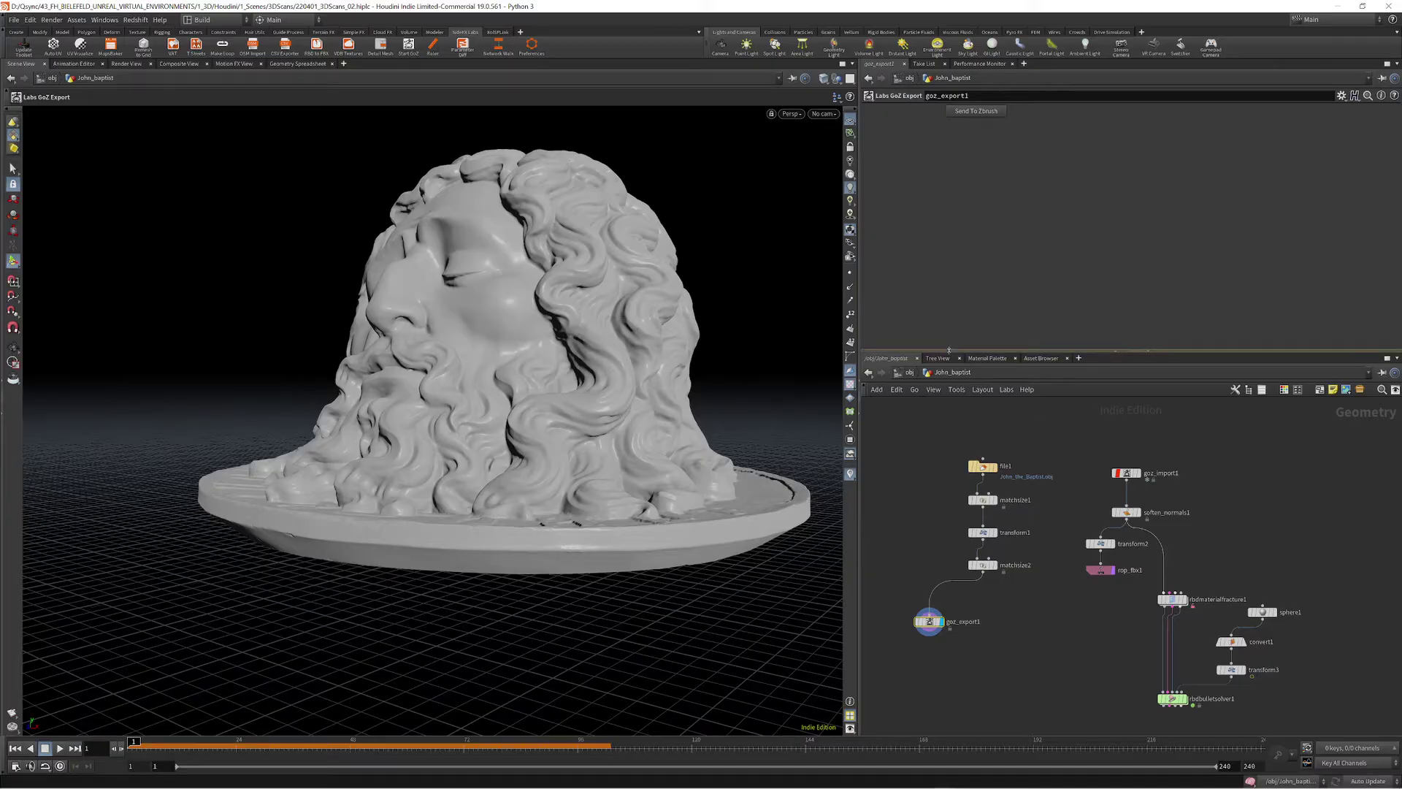
left_click_drag(948, 353, 950, 255)
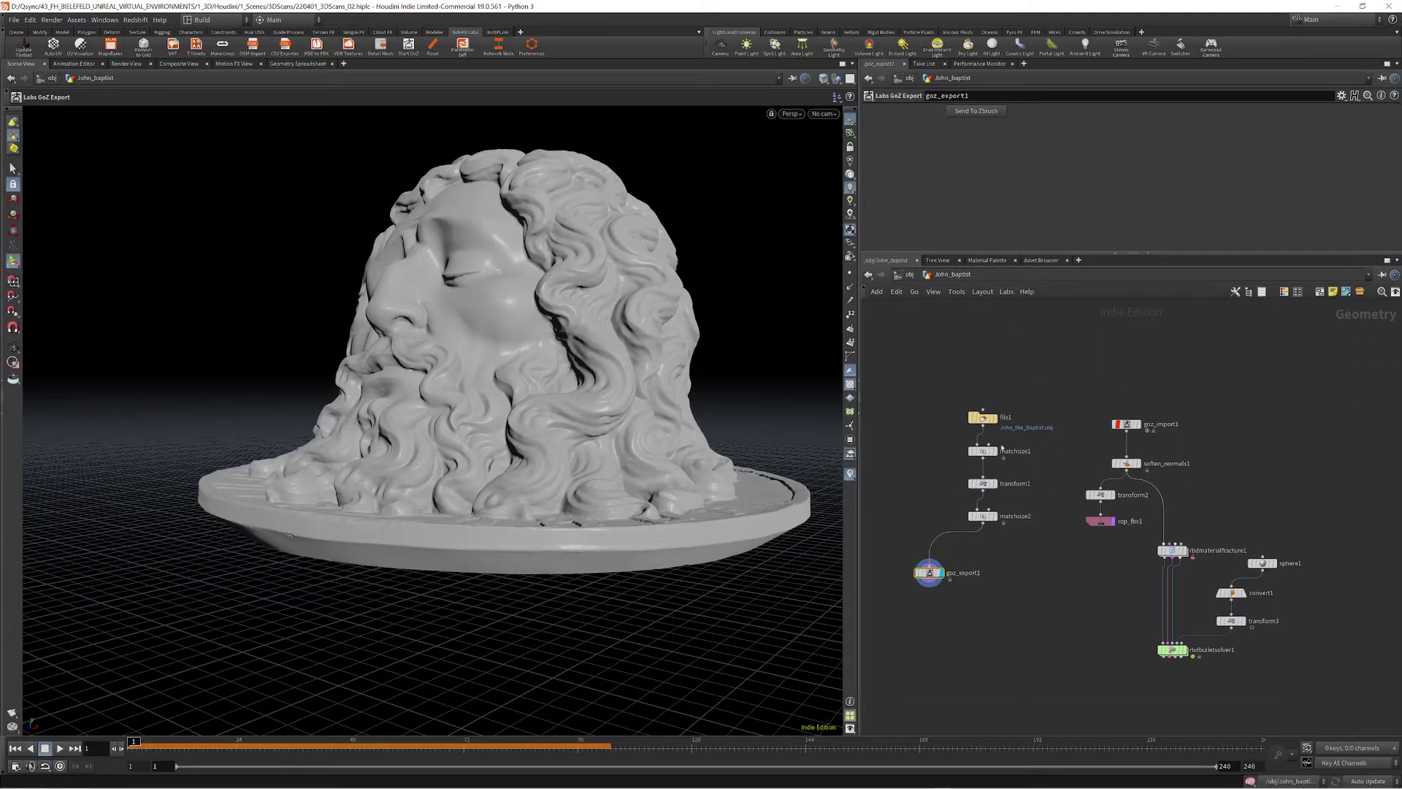
middle_click_drag(1026, 456, 917, 463)
middle_click_drag(1178, 460, 1044, 462)
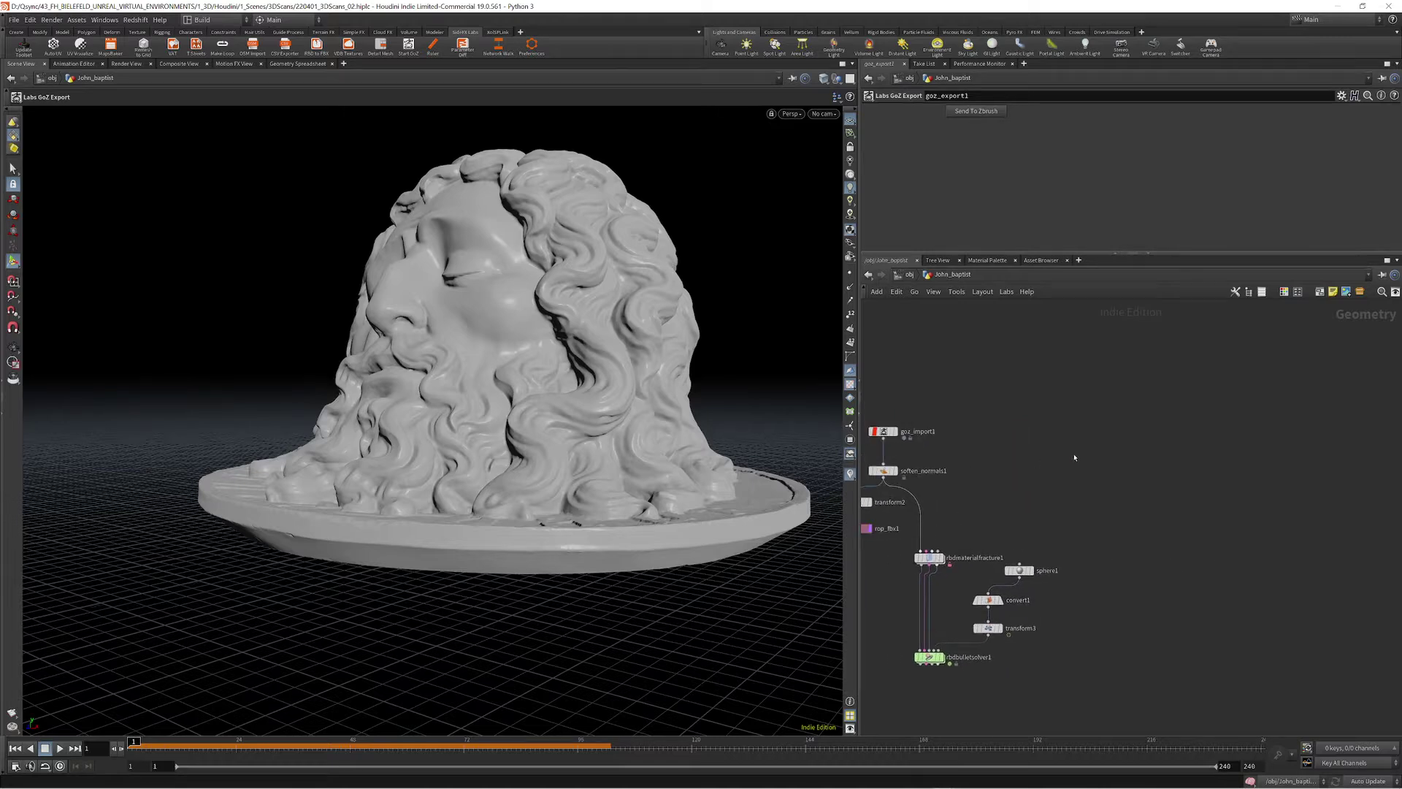
key("Tab")
key("Escape")
- Display the goz_import1 node's result, followed by the soften_normals1 node's result and settings
middle_click_drag(942, 441, 1095, 437)
scroll(1085, 437, "up", 4)
left_click(1025, 411)
left_click(999, 411)
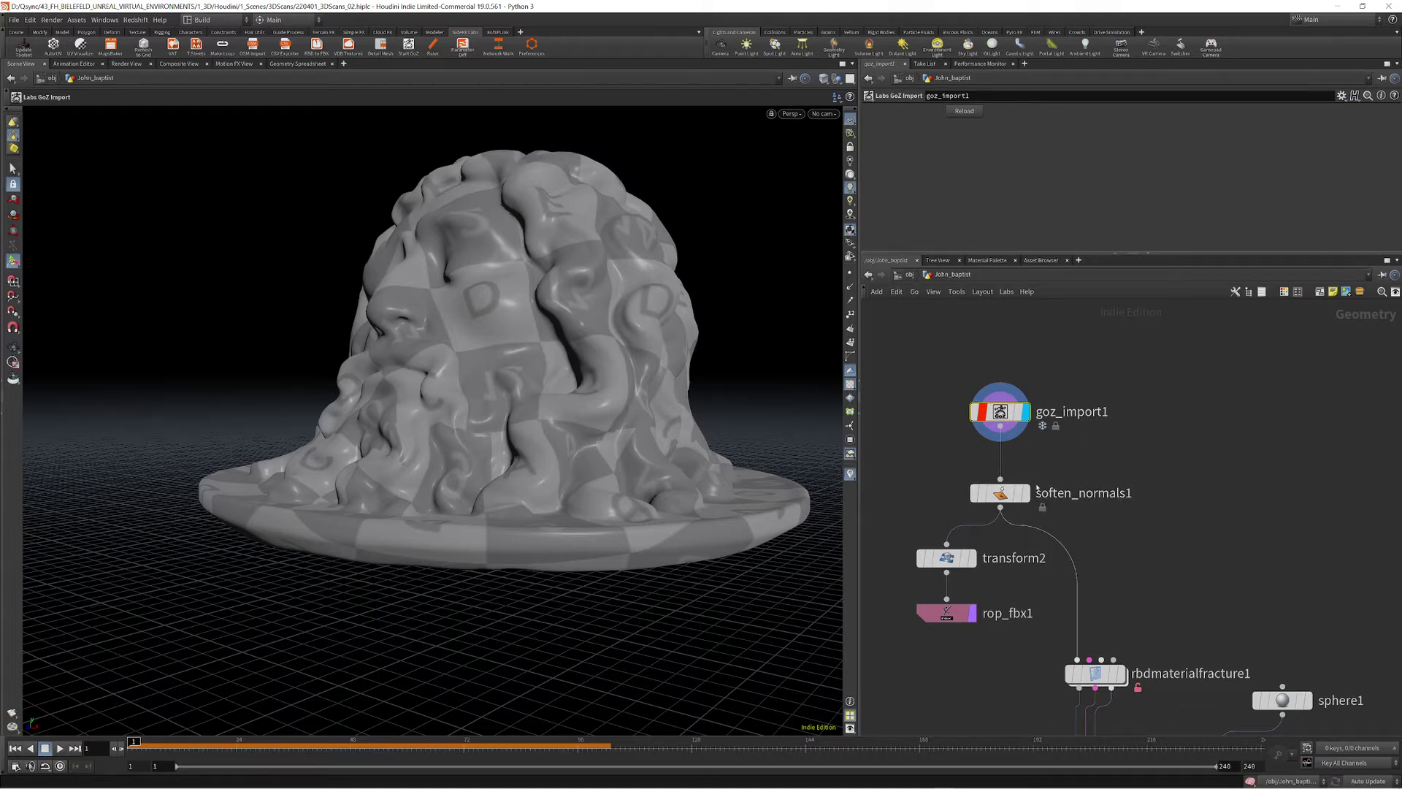
left_click(1002, 493)
scroll(1049, 483, "down", 2)
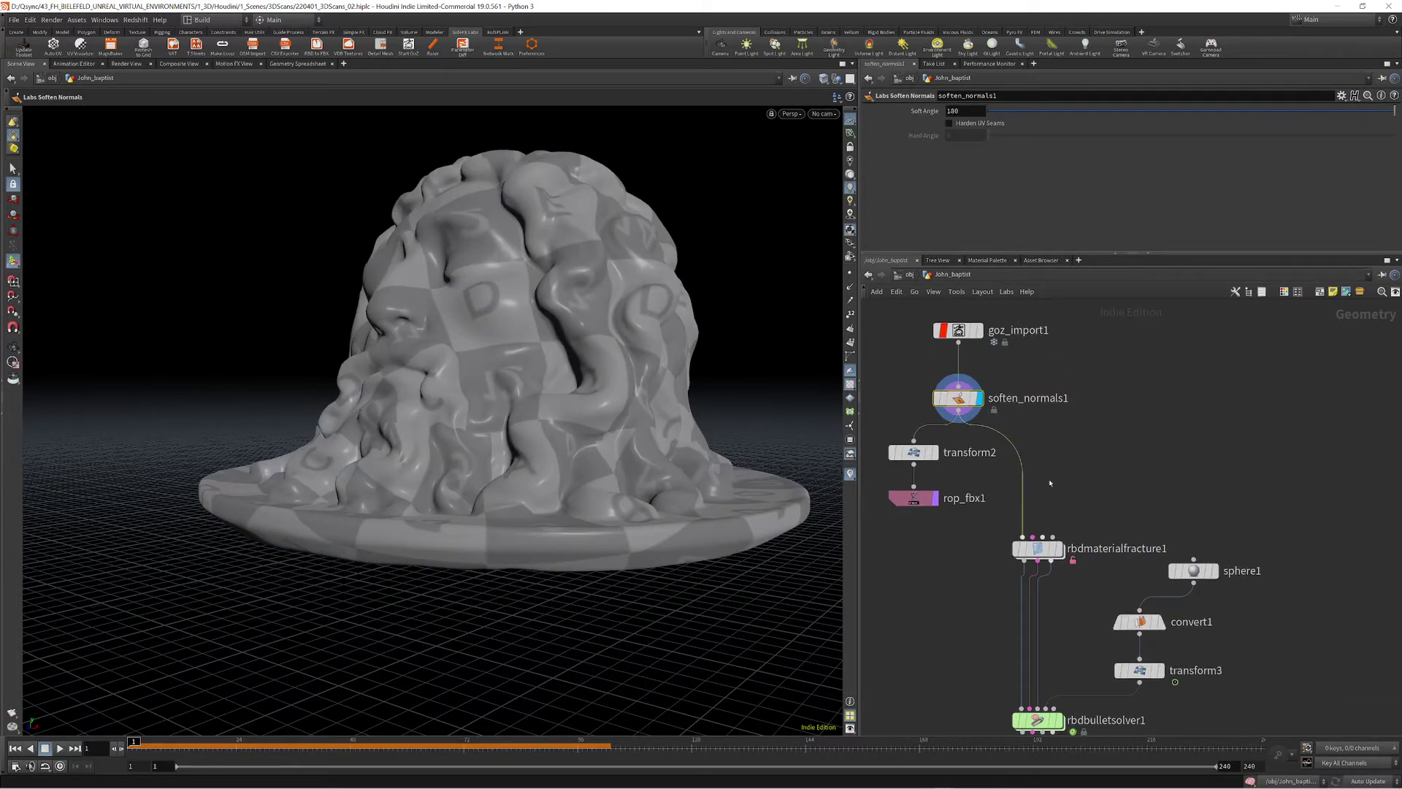
- Display the rbdmaterialfracture1 node and enlarge its parameter area to review the chipping and glue constraint strength settings
left_click(1118, 548)
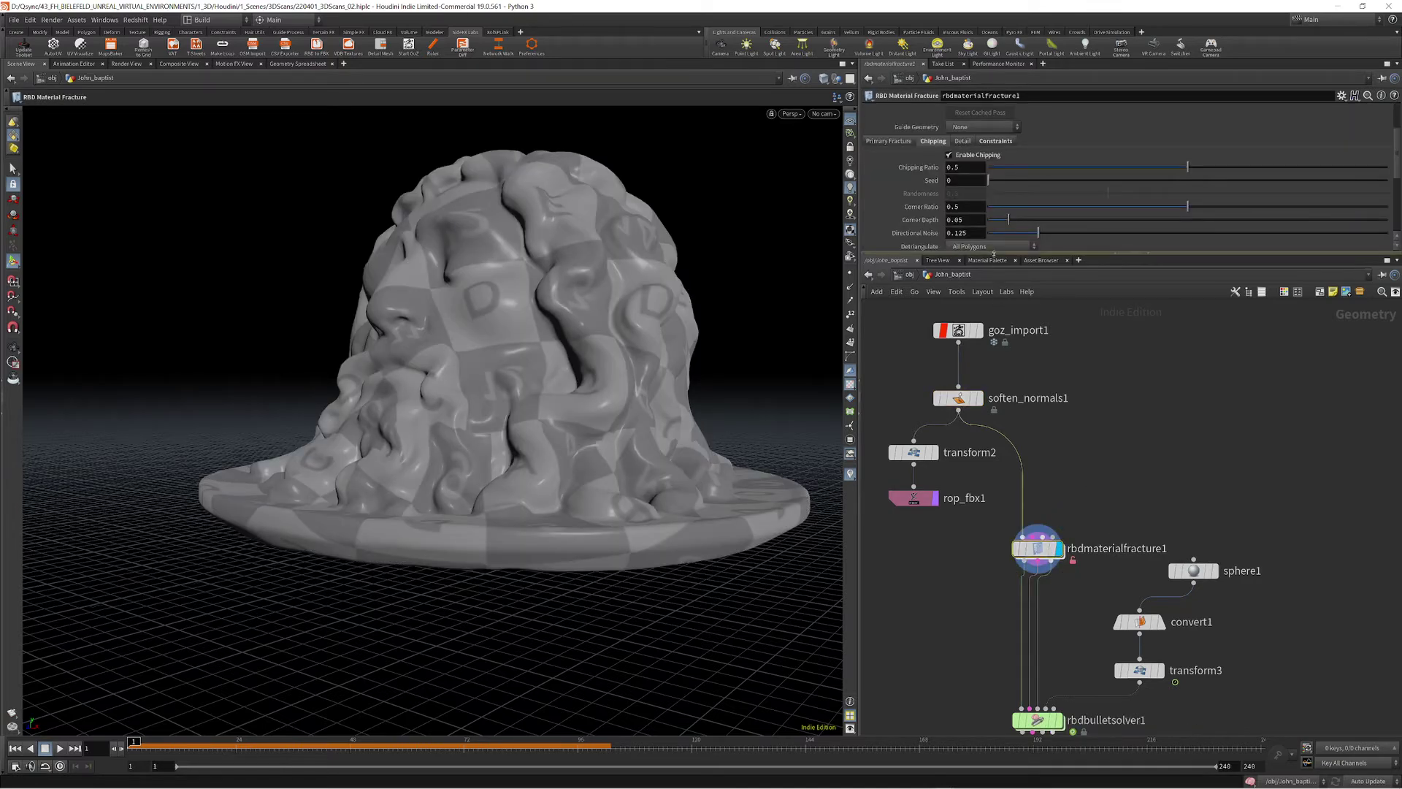
left_click_drag(993, 253, 994, 379)
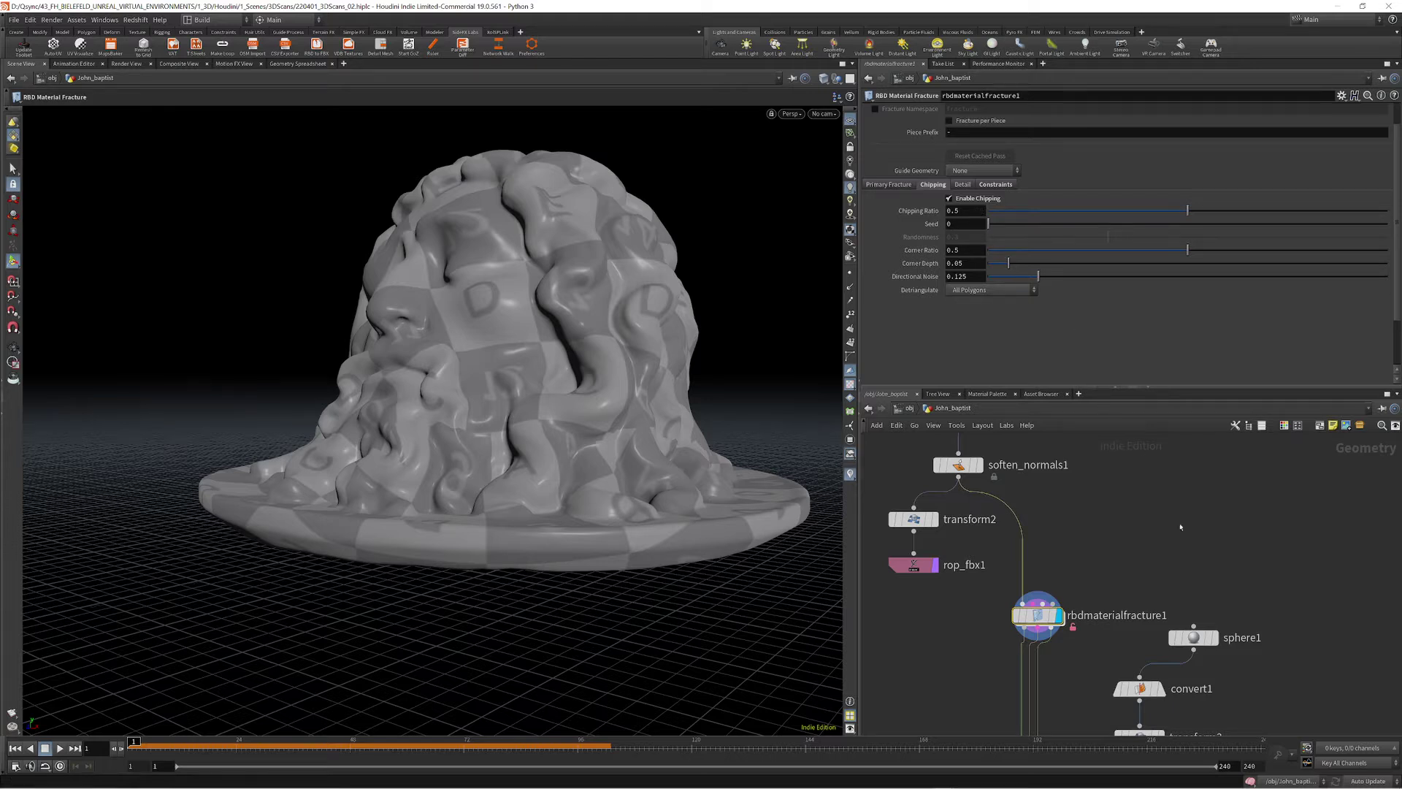
middle_click_drag(1099, 569, 1115, 475)
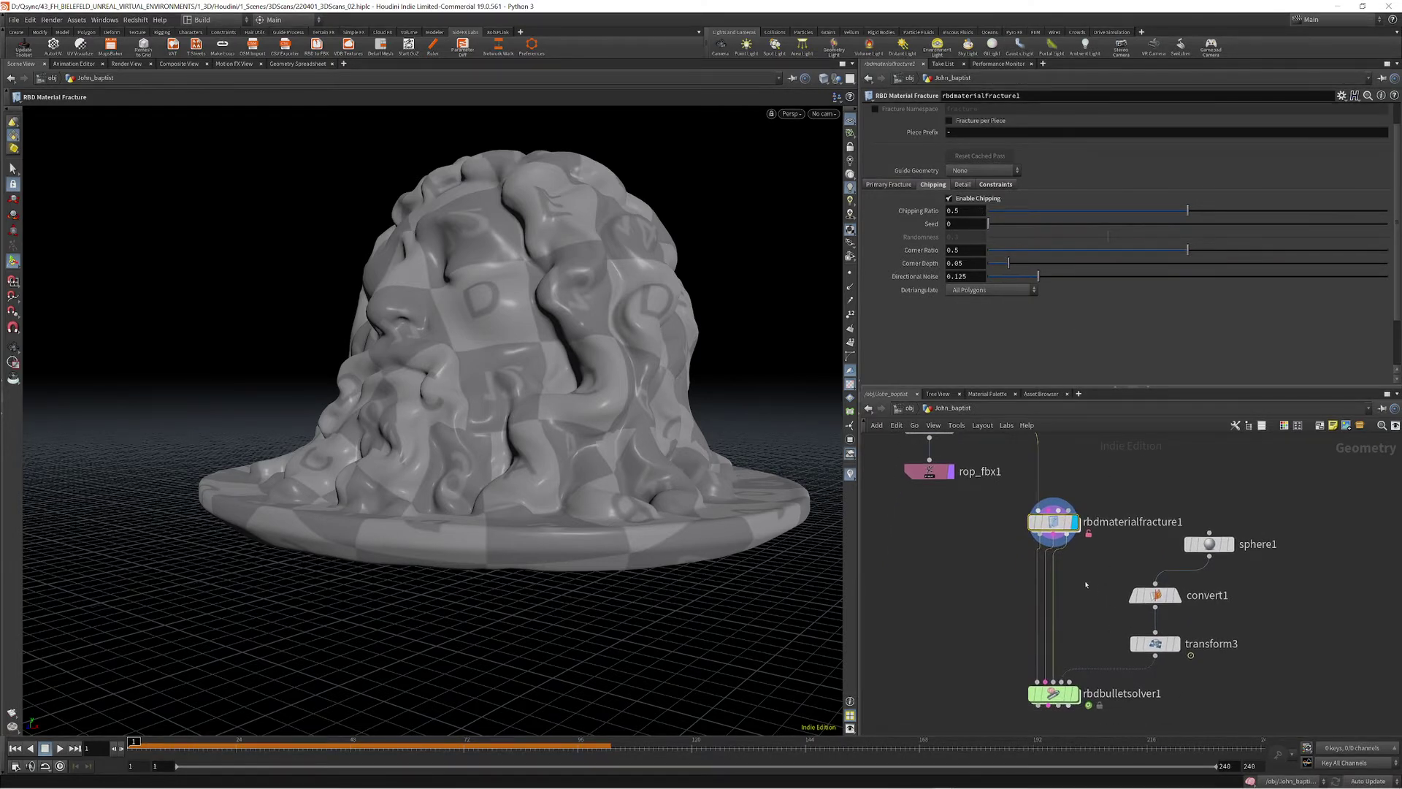
left_click(996, 184)
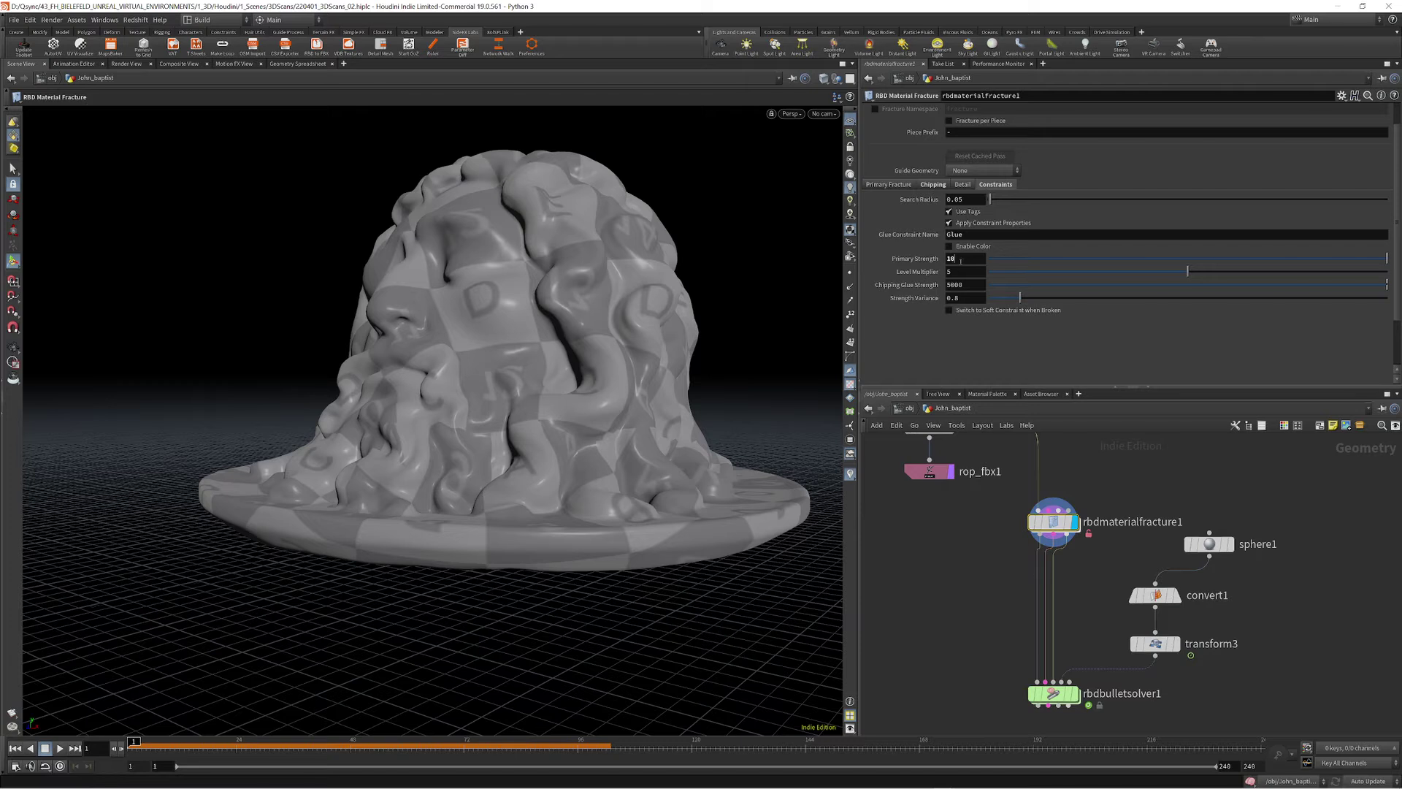
key("Return")
left_click(962, 272)
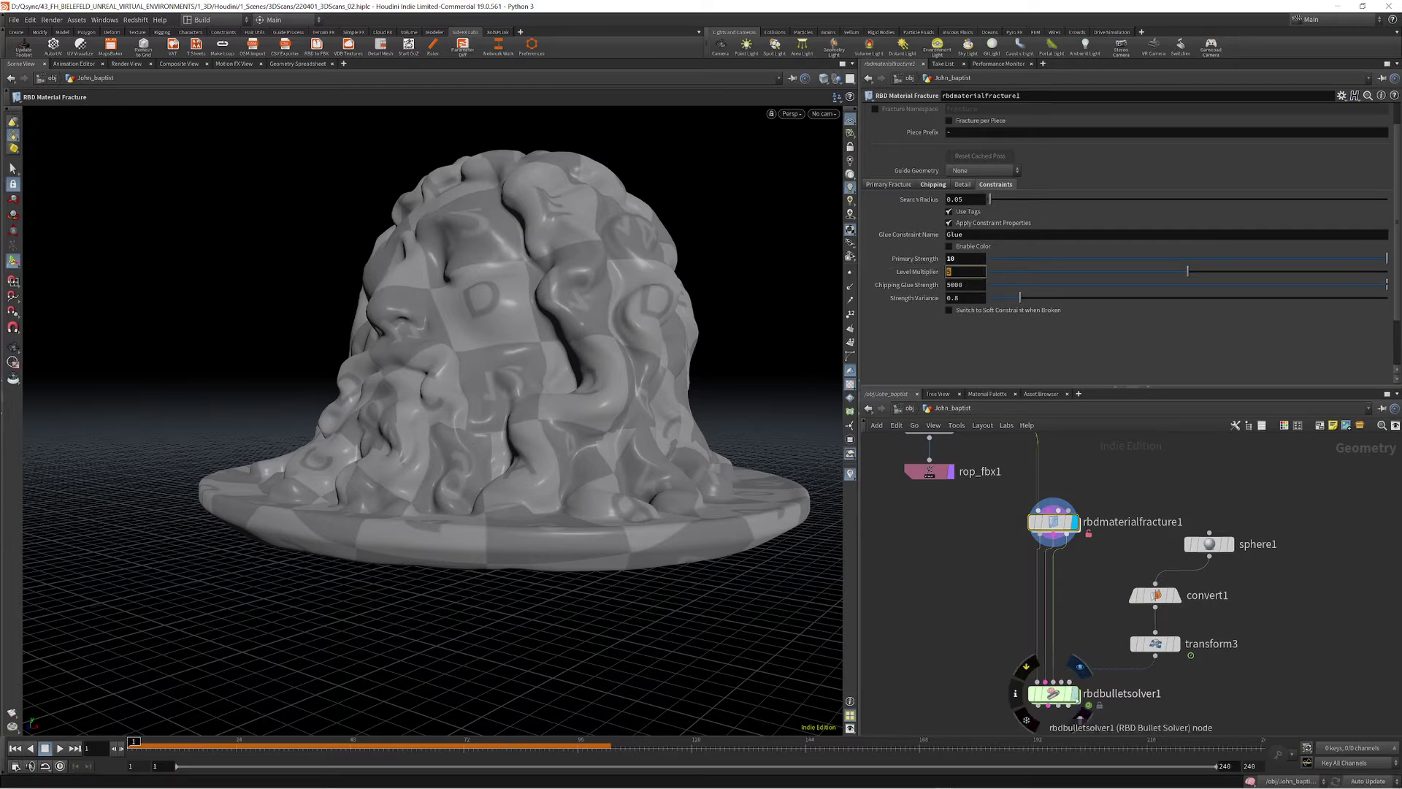
- Select and display the rbdbulletsolver1 node to show the fractured head with its constraints and the collision sphere
left_click(1076, 694)
left_click(1053, 692)
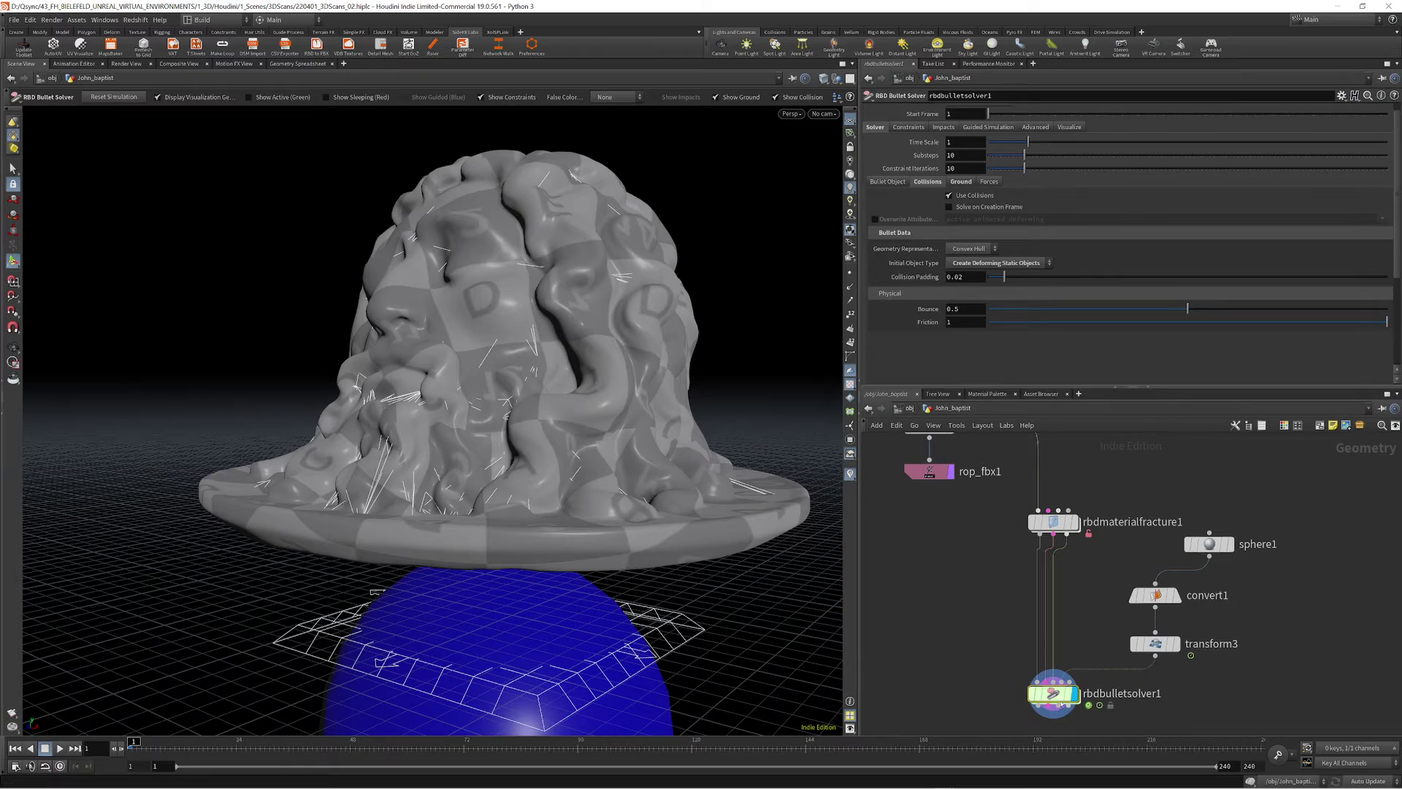
middle_click_drag(1077, 617, 968, 567)
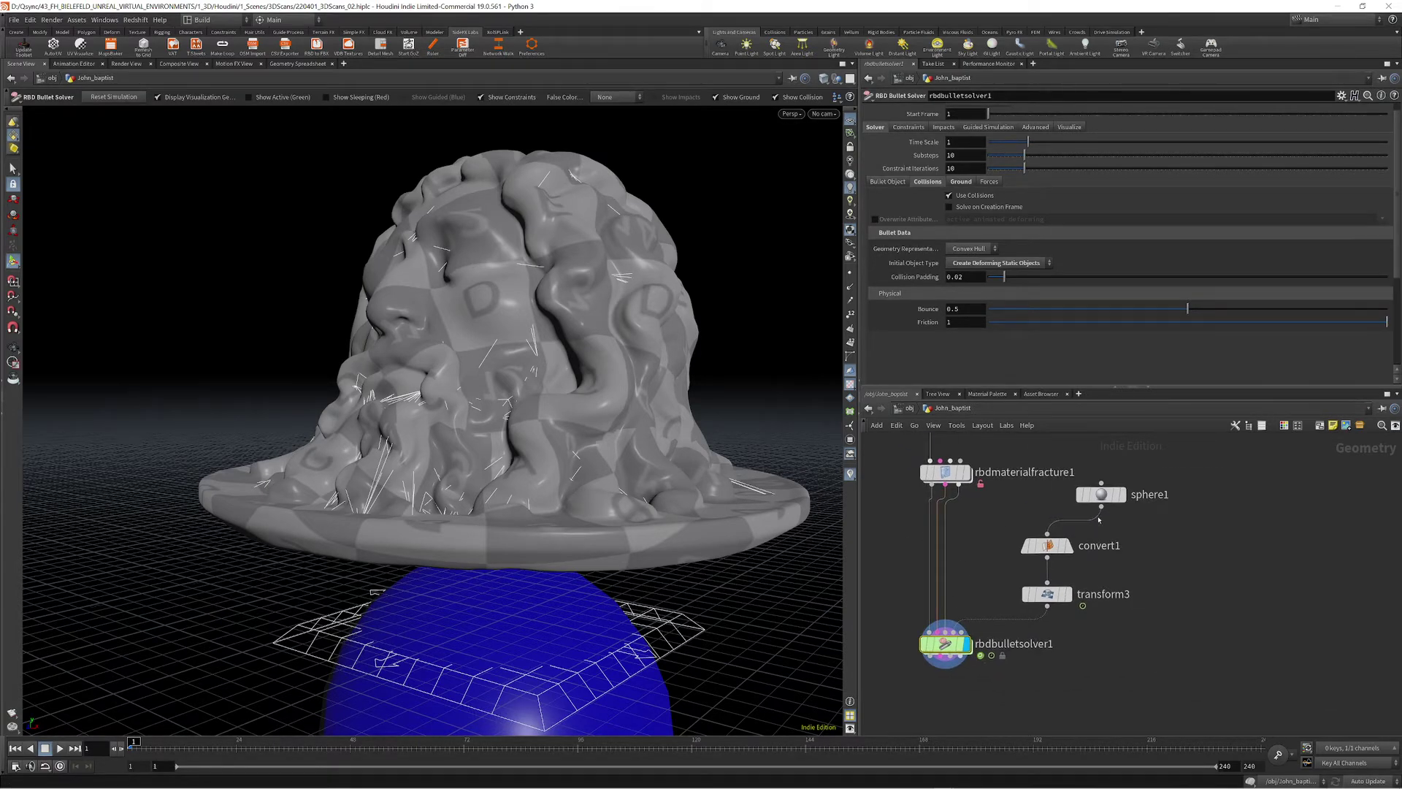
- Examine the sphere1 collision branch, the transform3 node's animated translation and its connection to the bullet solver's collision geometry input
mouse_move(1113, 499)
middle_click_drag(1166, 522, 1216, 567)
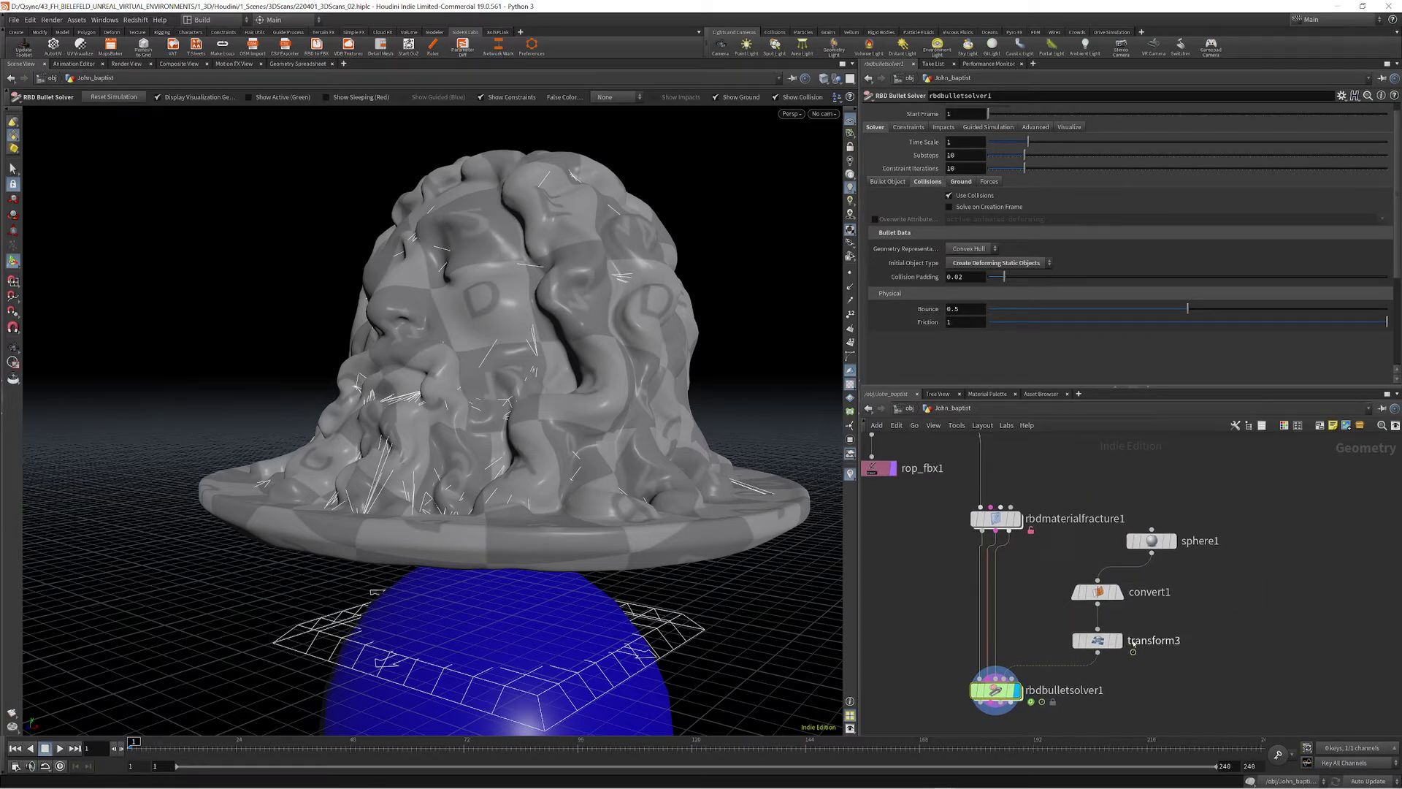
left_click(1098, 640)
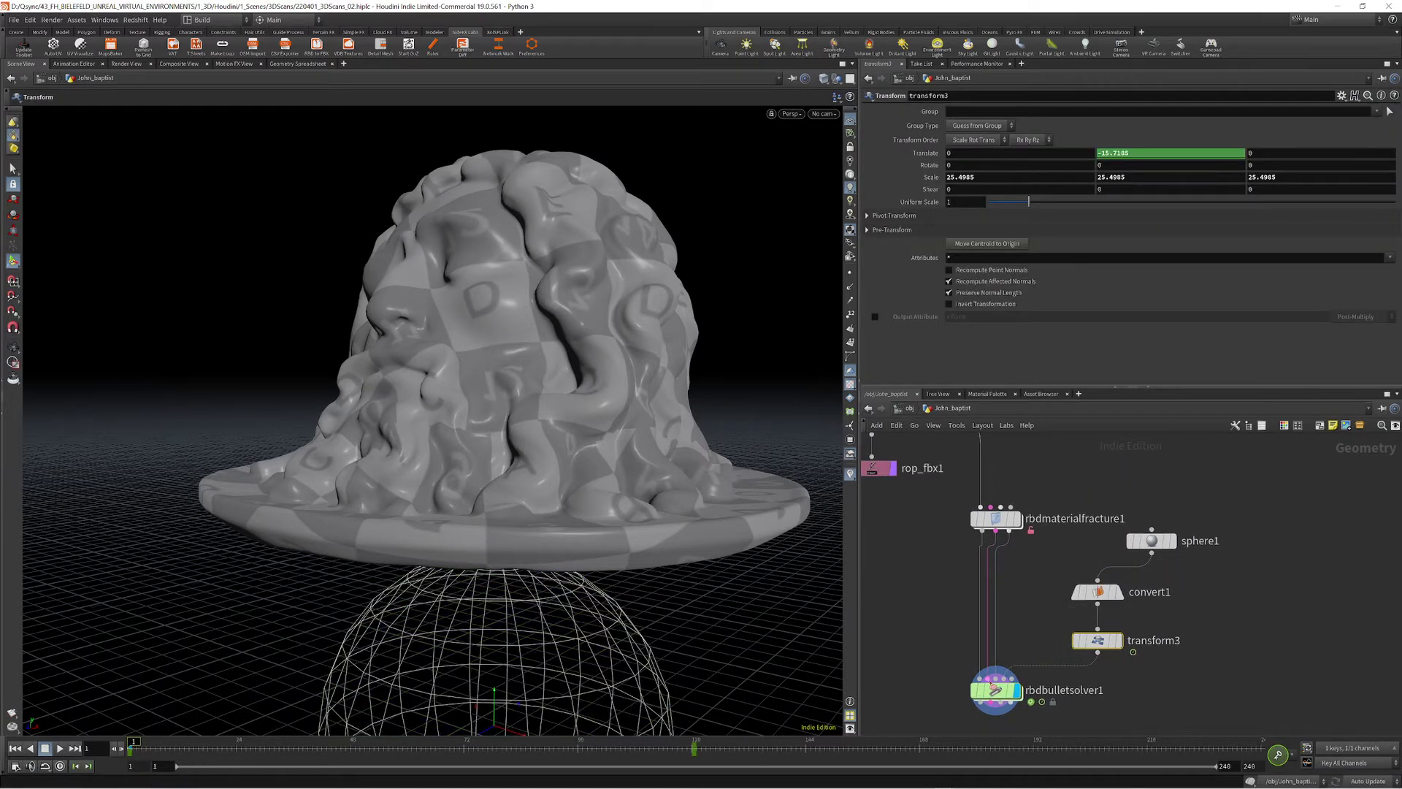
scroll(990, 679, "up", 3)
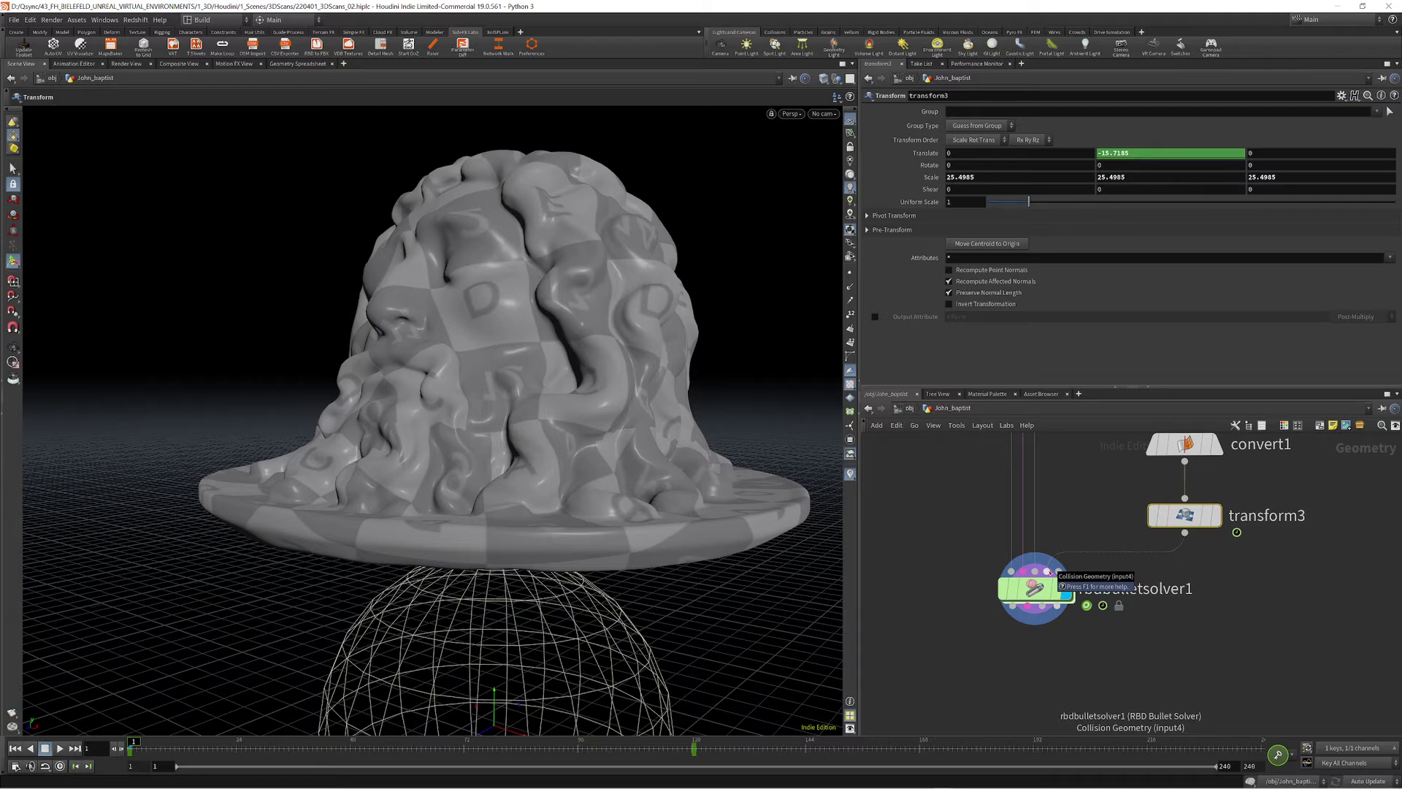
- Select rbdbulletsolver1 and play back the simulation of the sphere shattering the head, viewing it from another angle and replaying the collision
left_click(1037, 588)
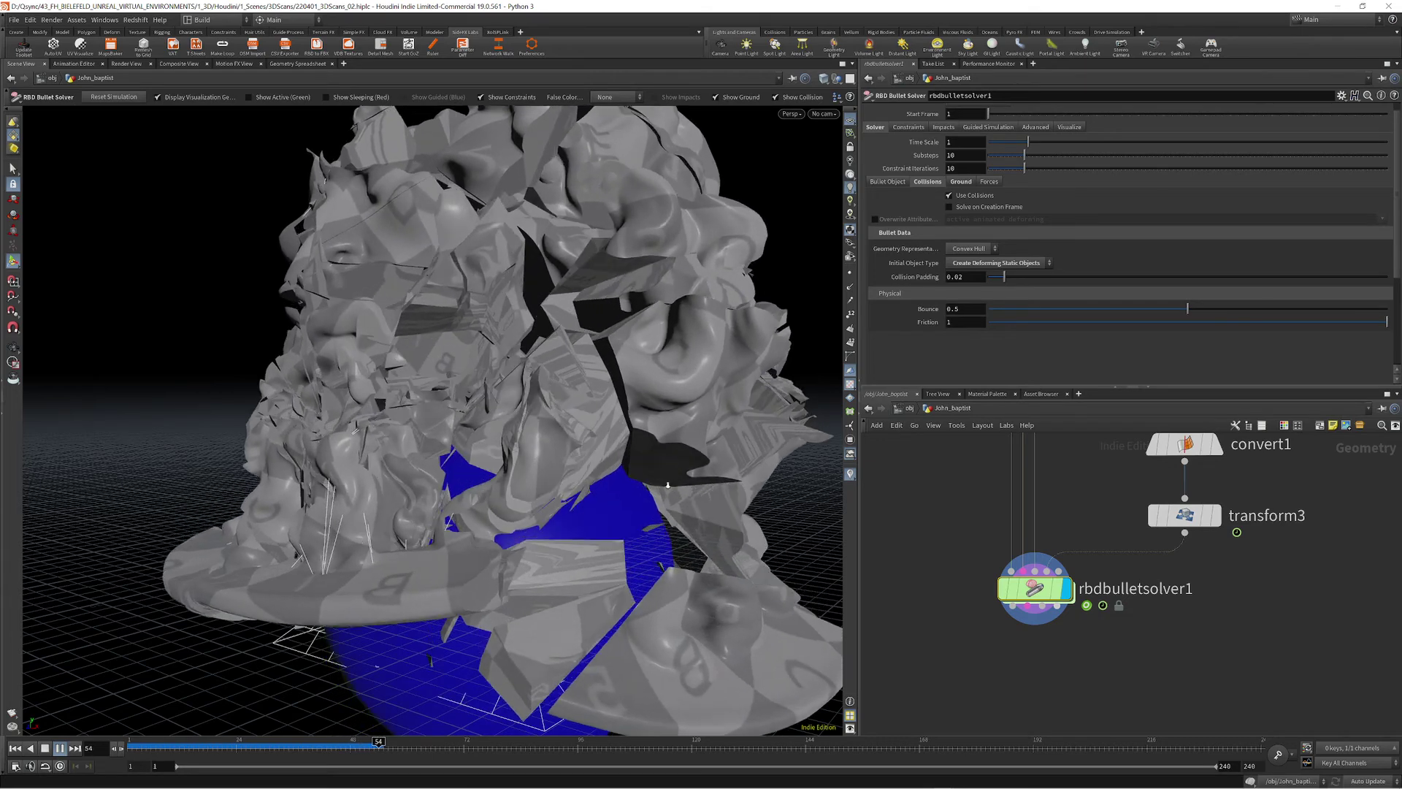
right_click_drag(667, 485, 473, 519, "alt")
left_click_drag(473, 519, 540, 516)
key("Return")
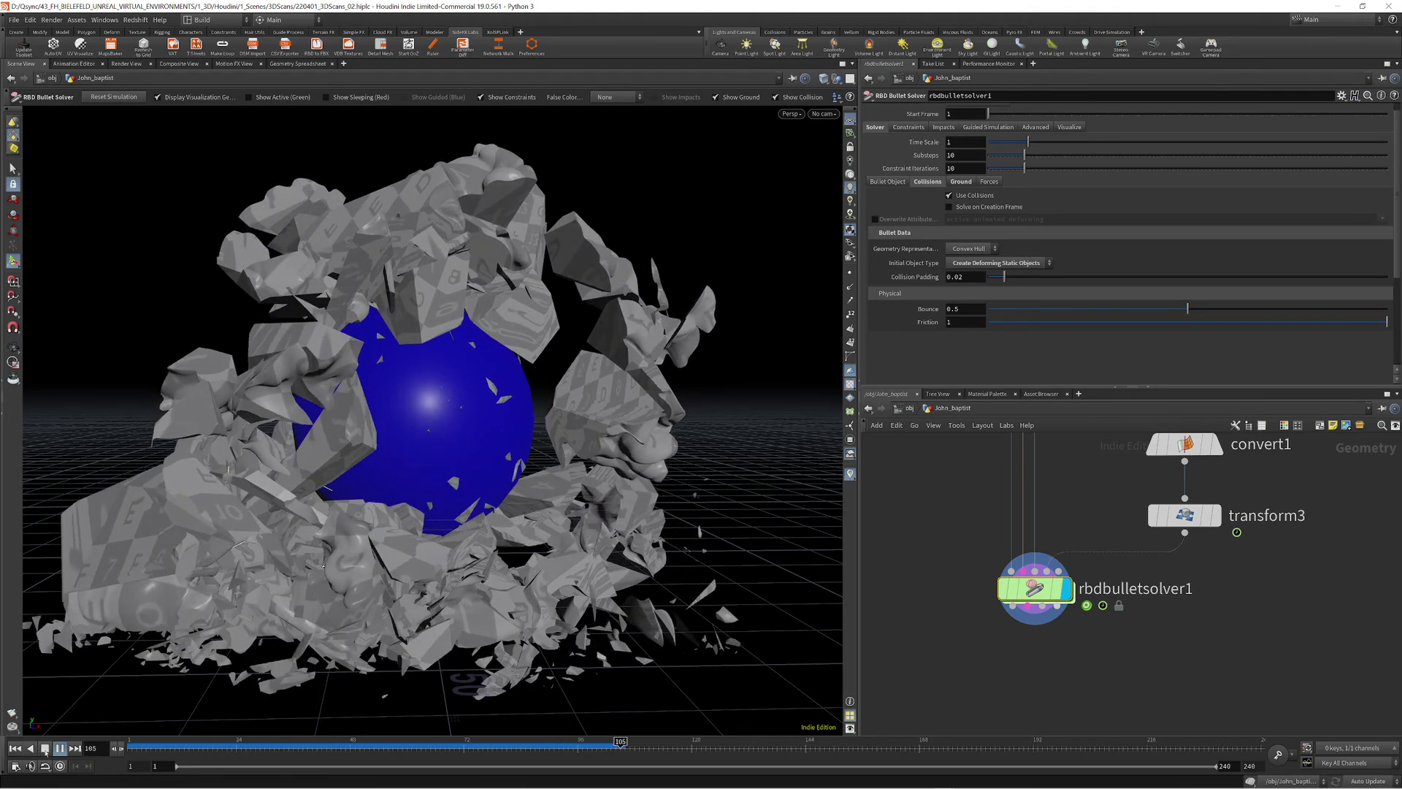
left_click_drag(162, 744, 102, 745)
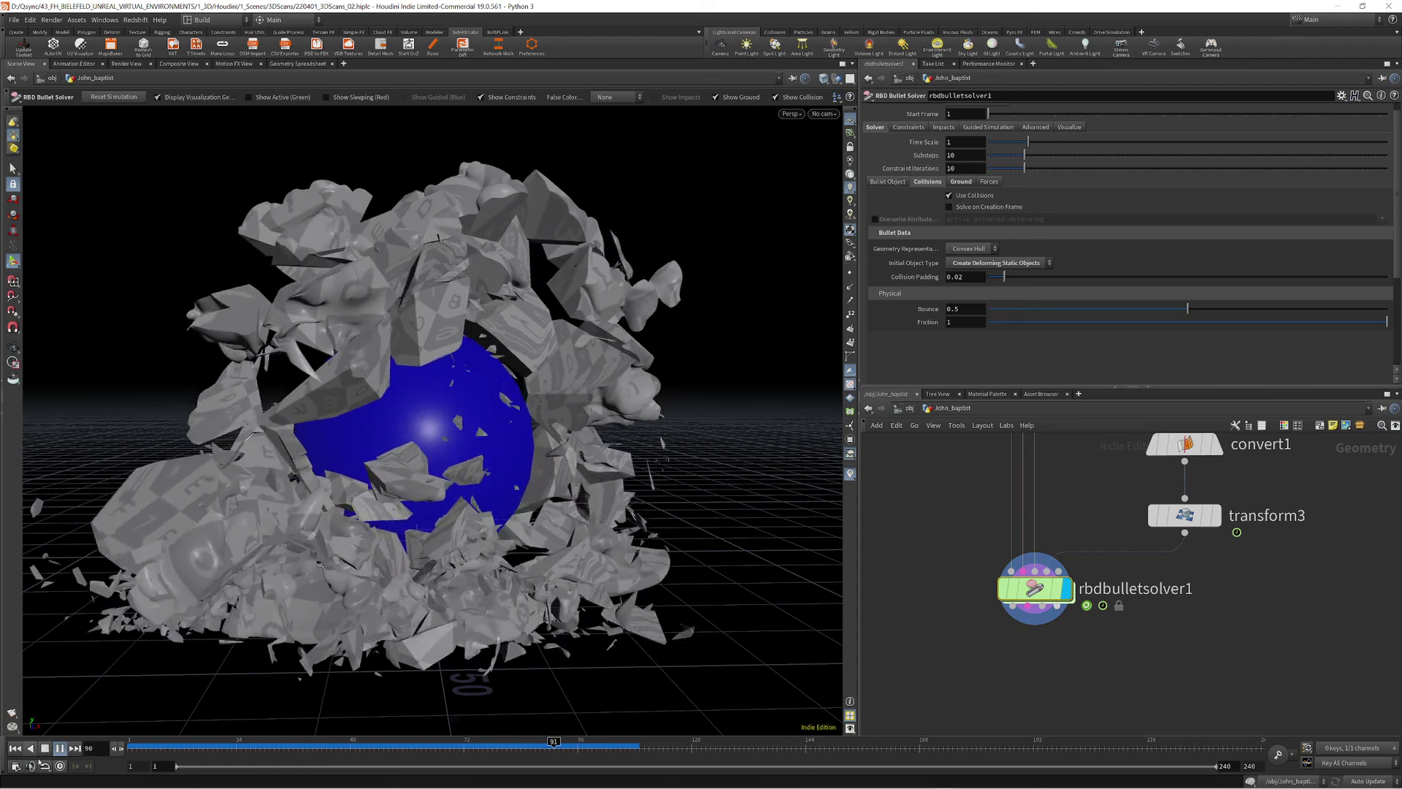
scroll(1044, 681, "down", 5)
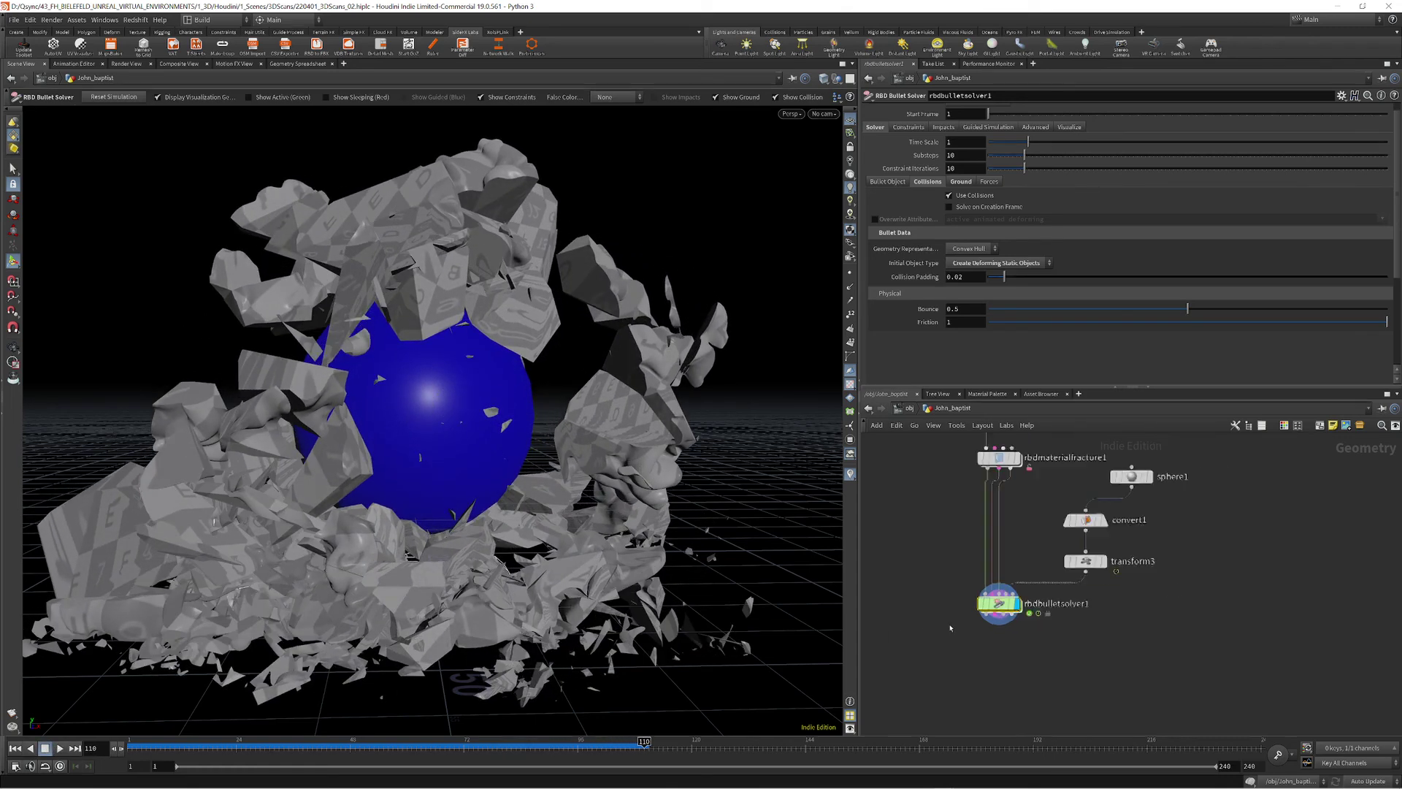
middle_click_drag(1002, 615, 1032, 607)
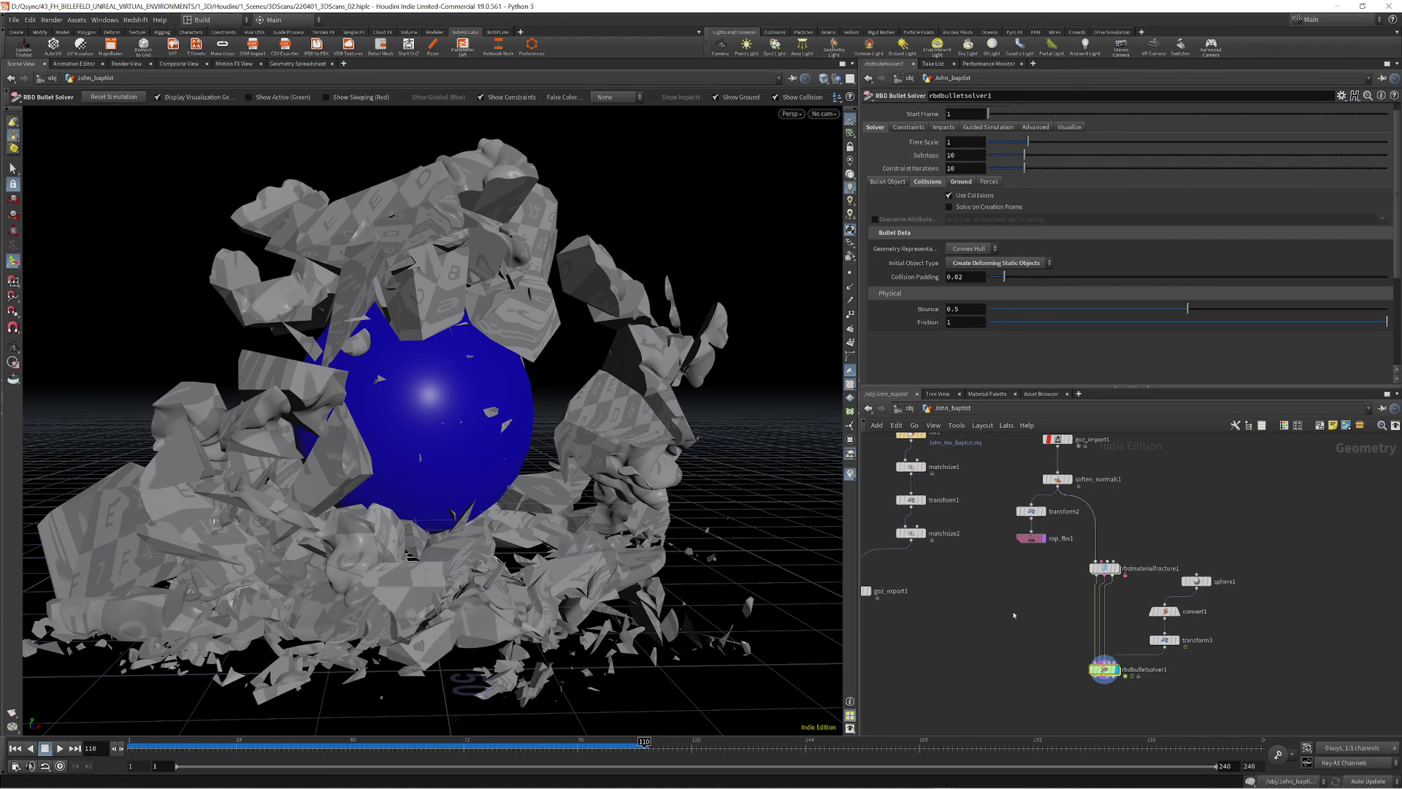